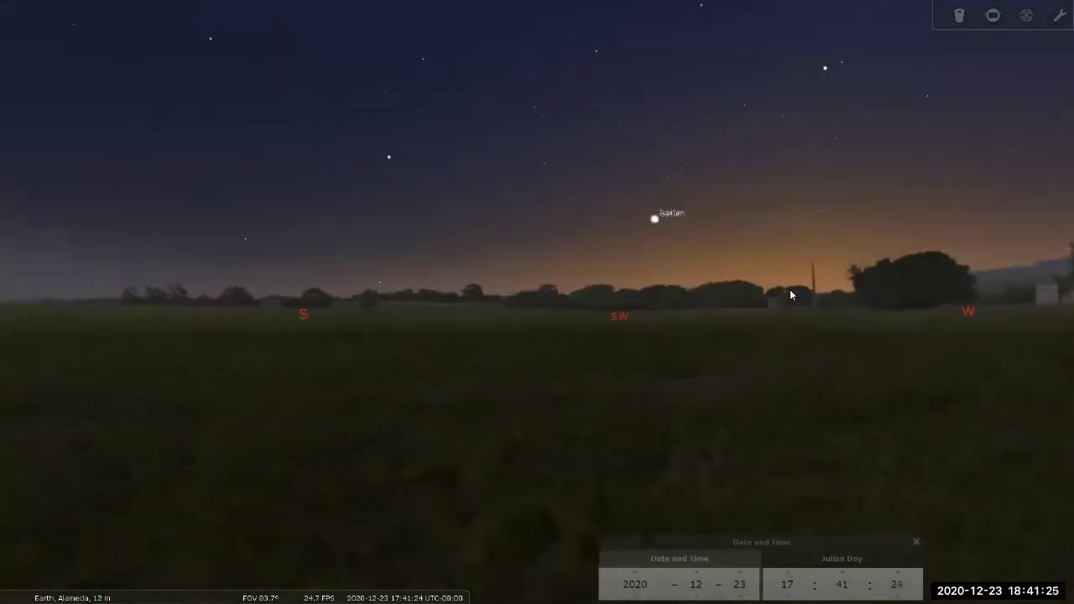
# Set the simulation time to 18:30 on 2020-12-23 for the southwestern evening sky
pyautogui.moveTo(789, 289); pyautogui.dragTo(671, 288)
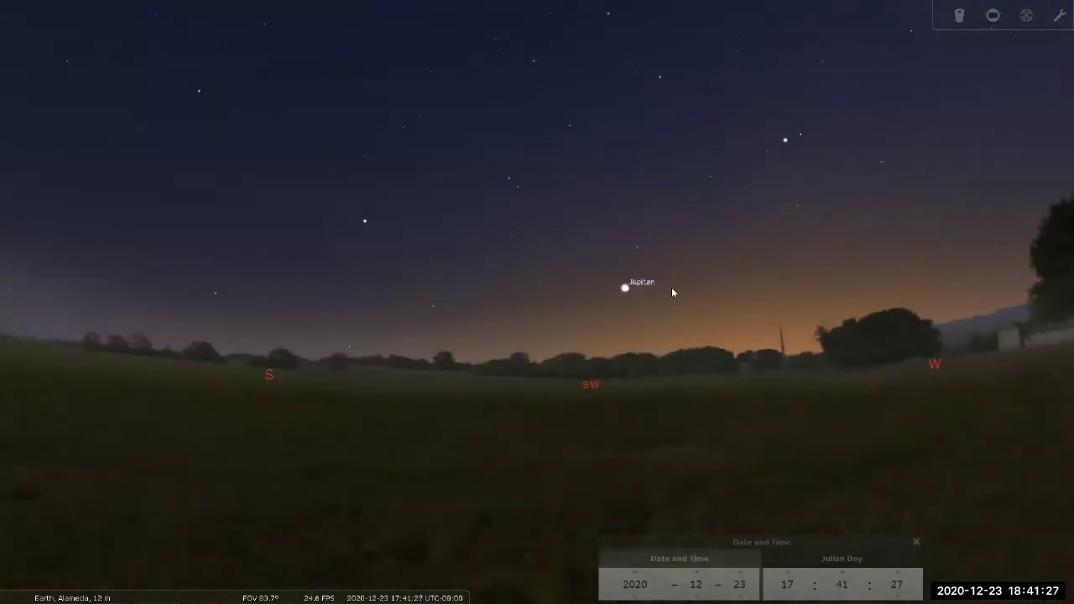
pyautogui.scroll(3, 682, 258)
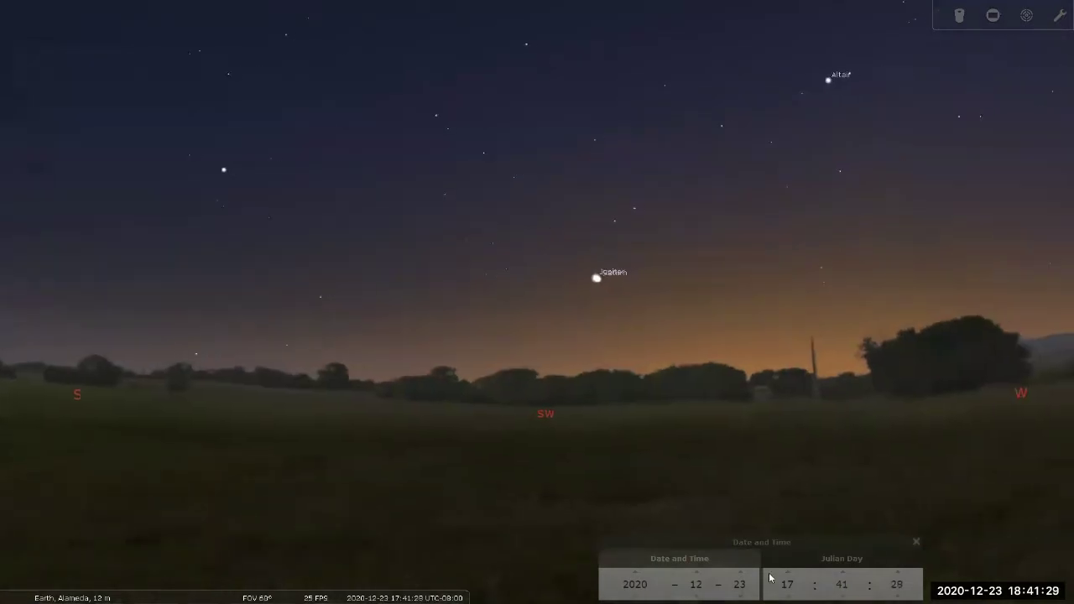
pyautogui.click(789, 584)
pyautogui.moveTo(325, 602)
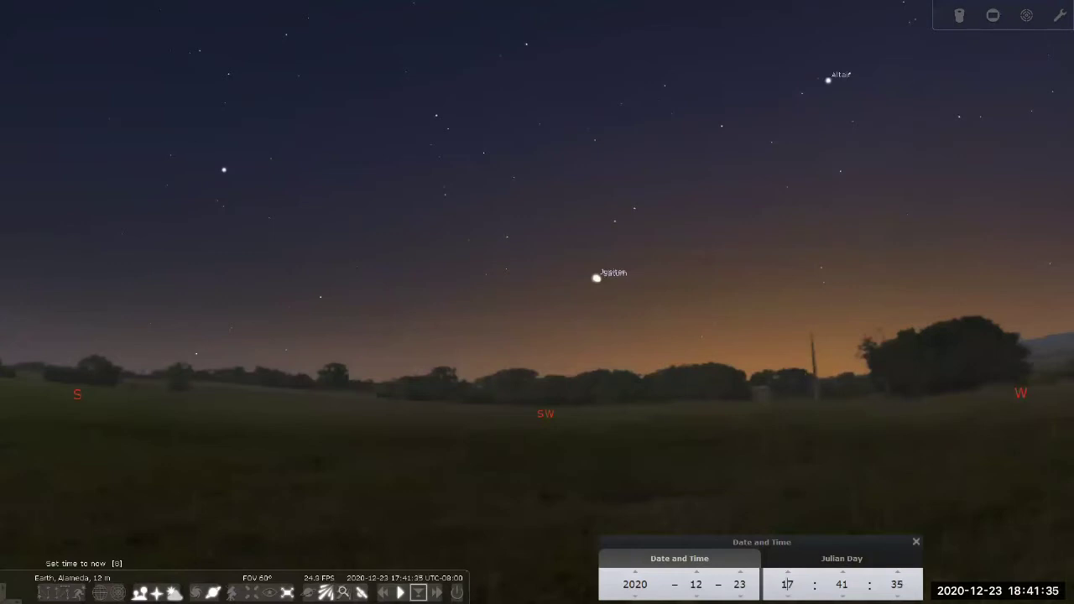
pyautogui.click(418, 592)
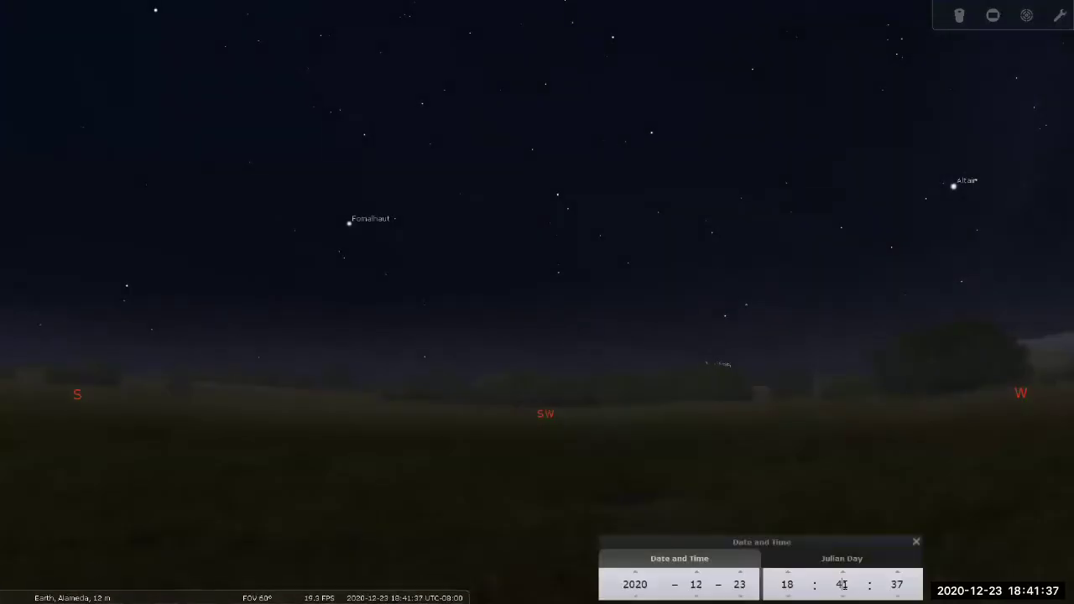
pyautogui.scroll(-10, 841, 585)
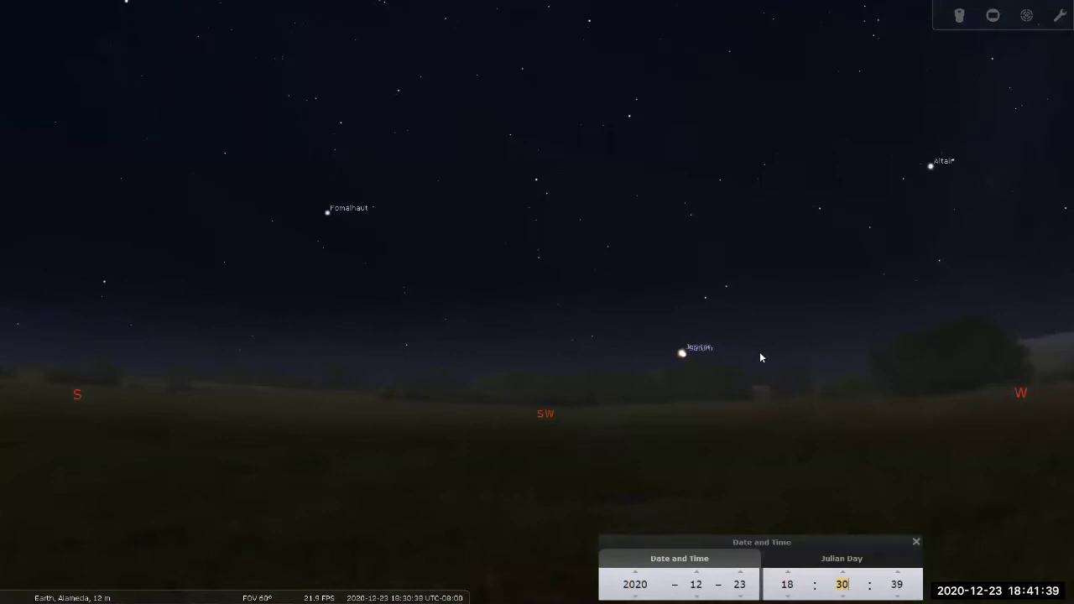
# Examine Jupiter and Saturn close up above the southwestern tree line, narrowing the field of view to about 8°
pyautogui.moveTo(760, 353); pyautogui.dragTo(676, 326)
pyautogui.scroll(2, 690, 326)
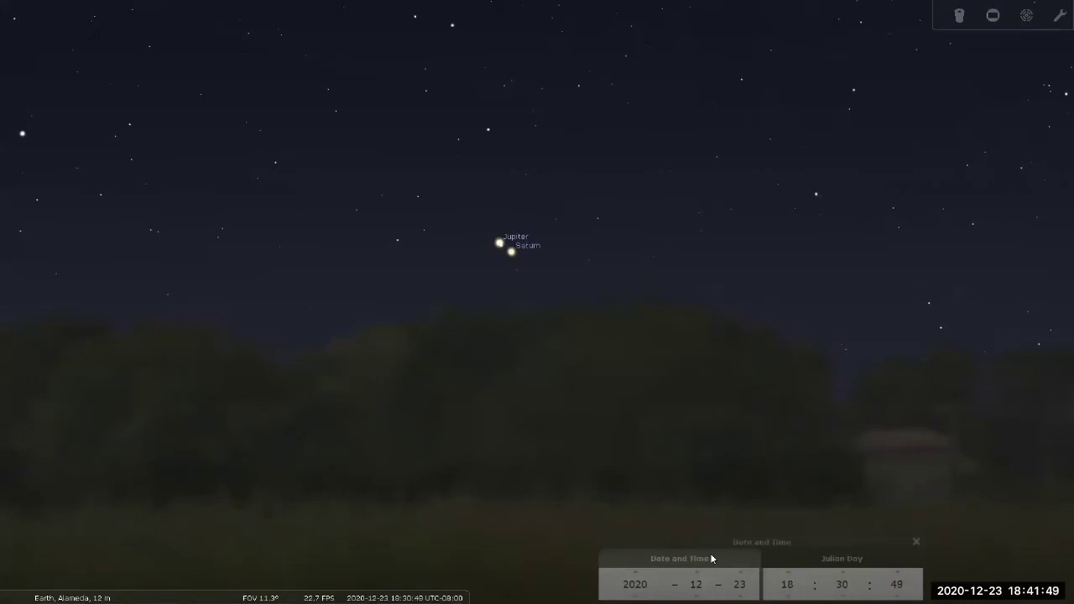
pyautogui.scroll(-3, 554, 436)
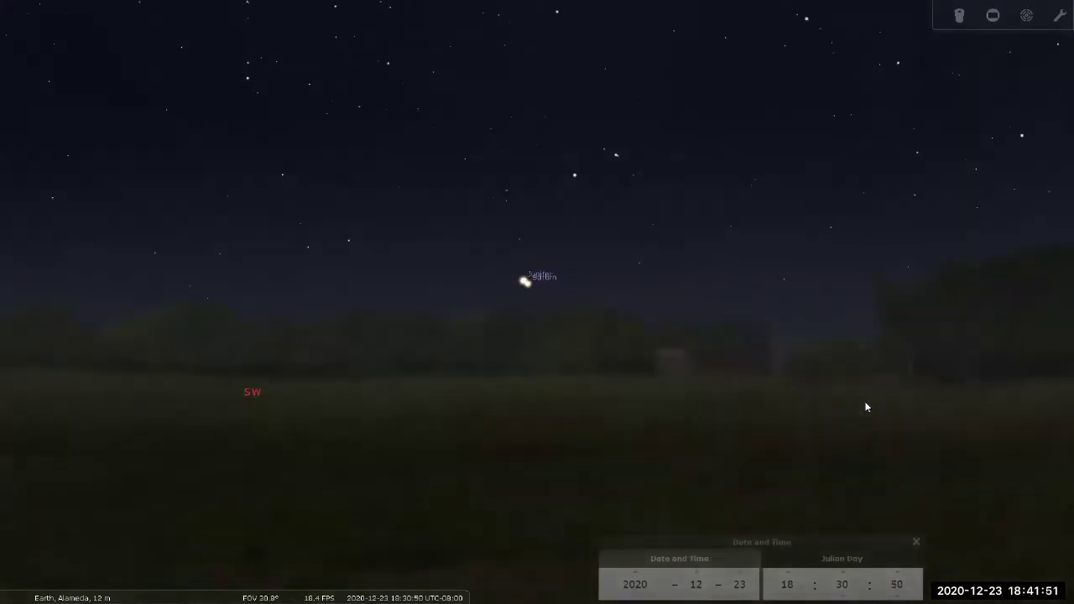
pyautogui.scroll(-2, 865, 406)
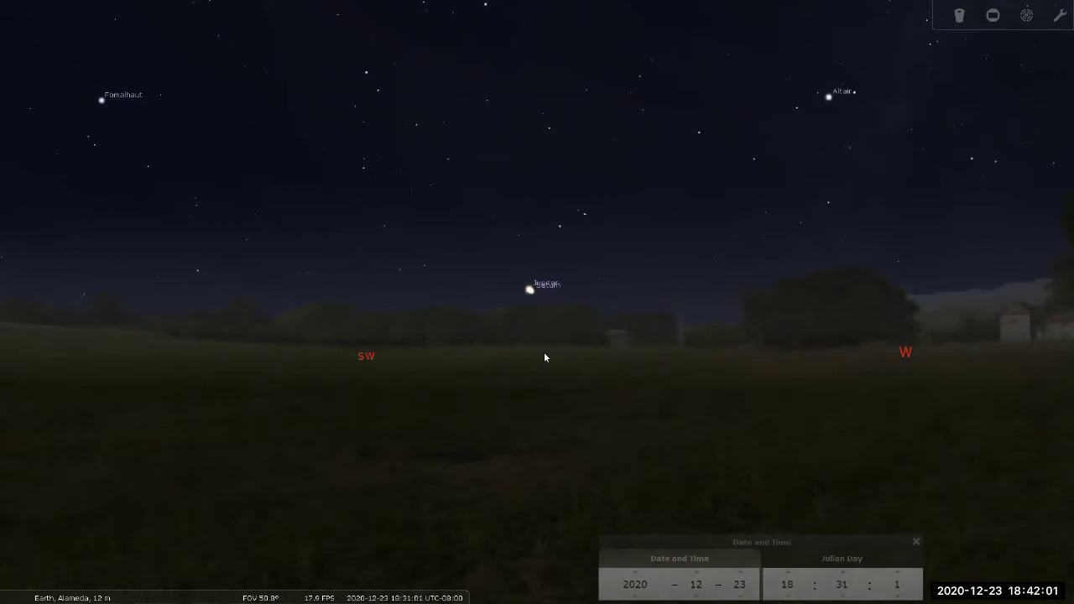
pyautogui.scroll(5, 543, 347)
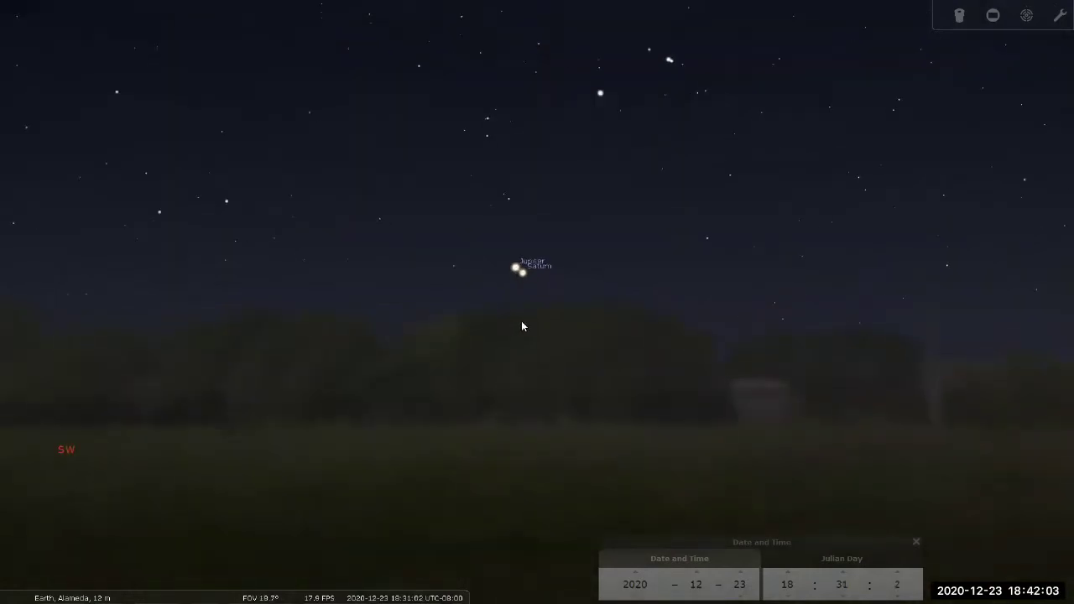
pyautogui.scroll(1, 540, 313)
pyautogui.moveTo(540, 313); pyautogui.dragTo(605, 289)
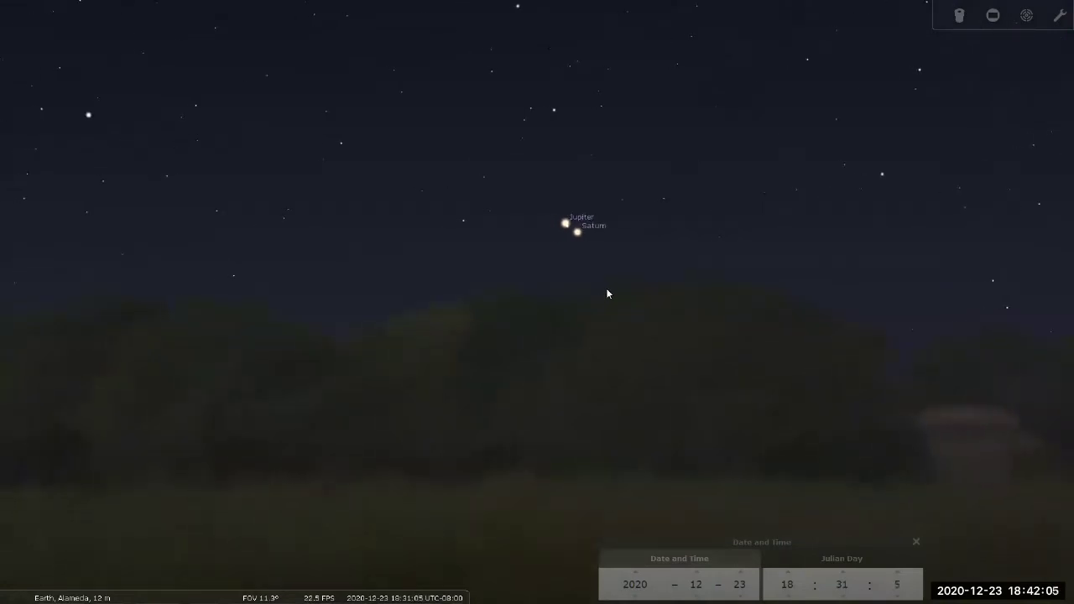
pyautogui.scroll(1, 641, 285)
pyautogui.scroll(1, 642, 289)
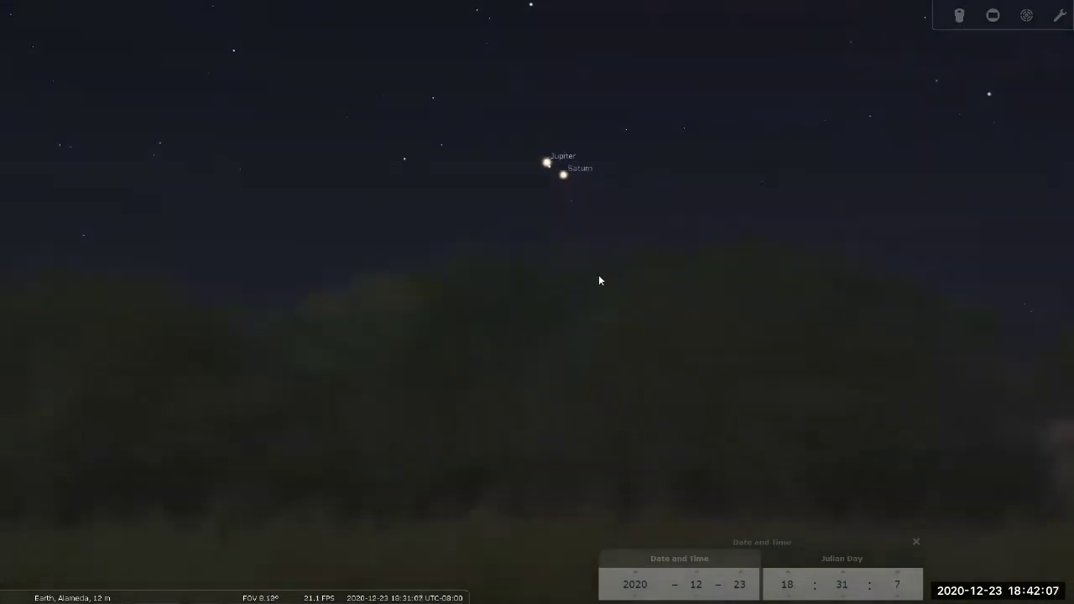
# Stop the flow of time and set the seconds to 0 so the clock holds at 18:31:00
pyautogui.moveTo(400, 592)
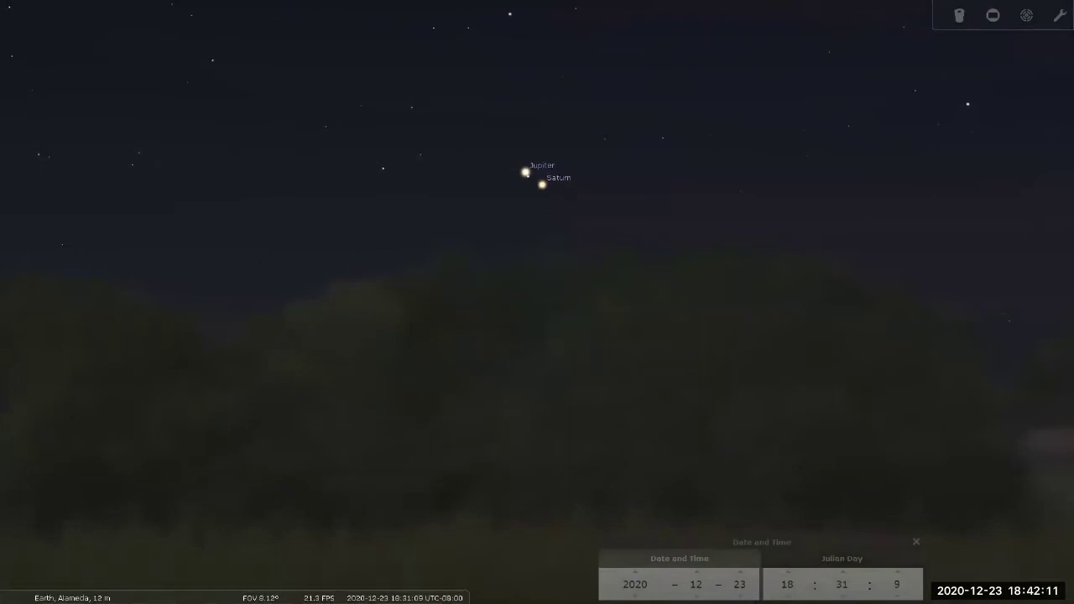
pyautogui.click(896, 585)
pyautogui.scroll(-7, 898, 584)
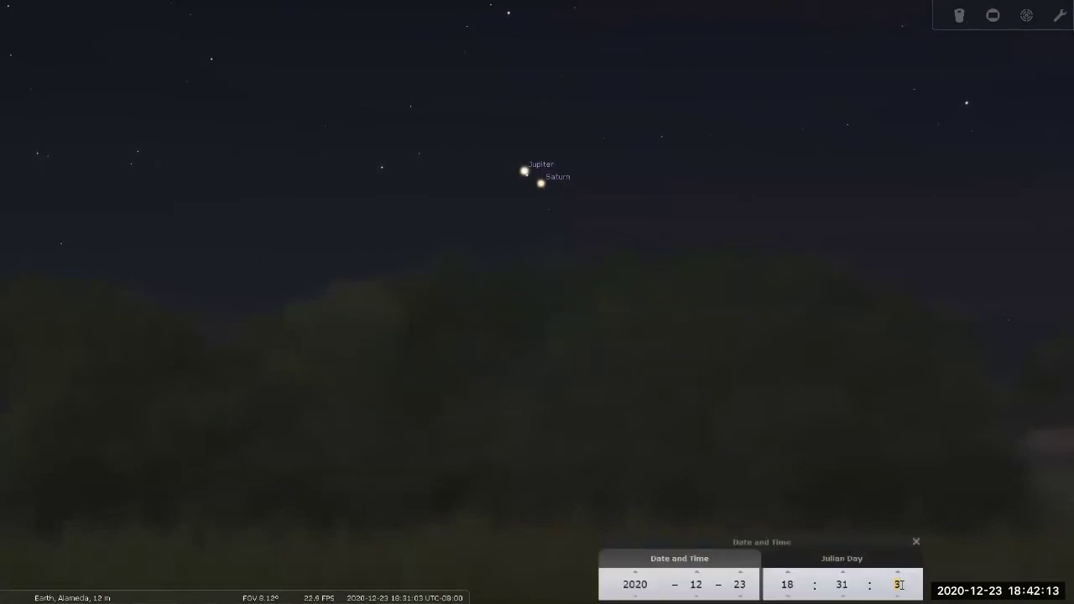
pyautogui.scroll(-2, 898, 585)
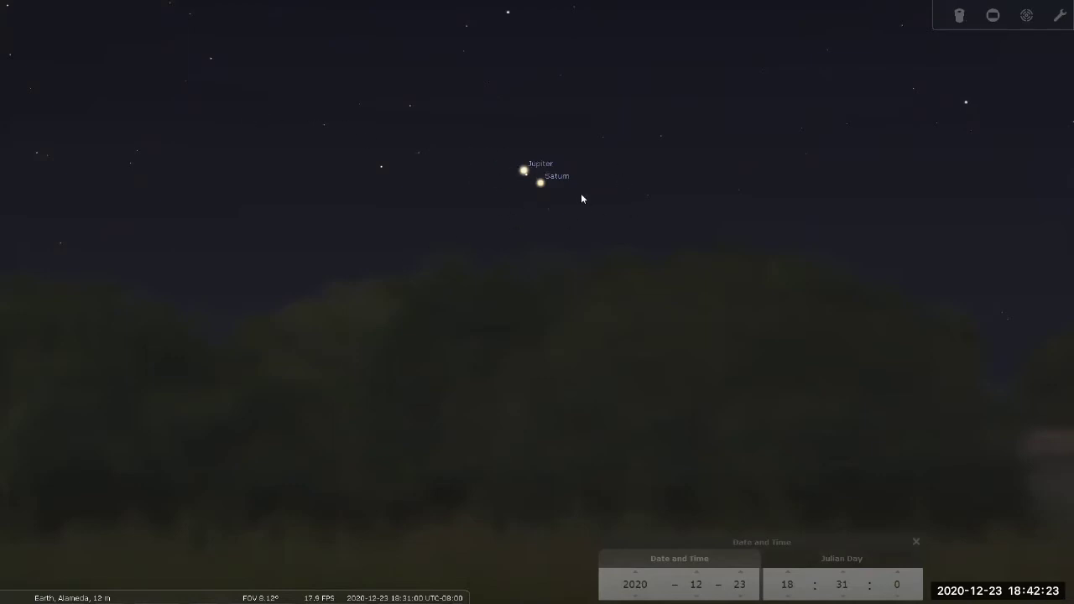
# Look up the data of the two faint stars to the left of Jupiter and clear the selection
pyautogui.click(382, 167)
pyautogui.click(417, 152)
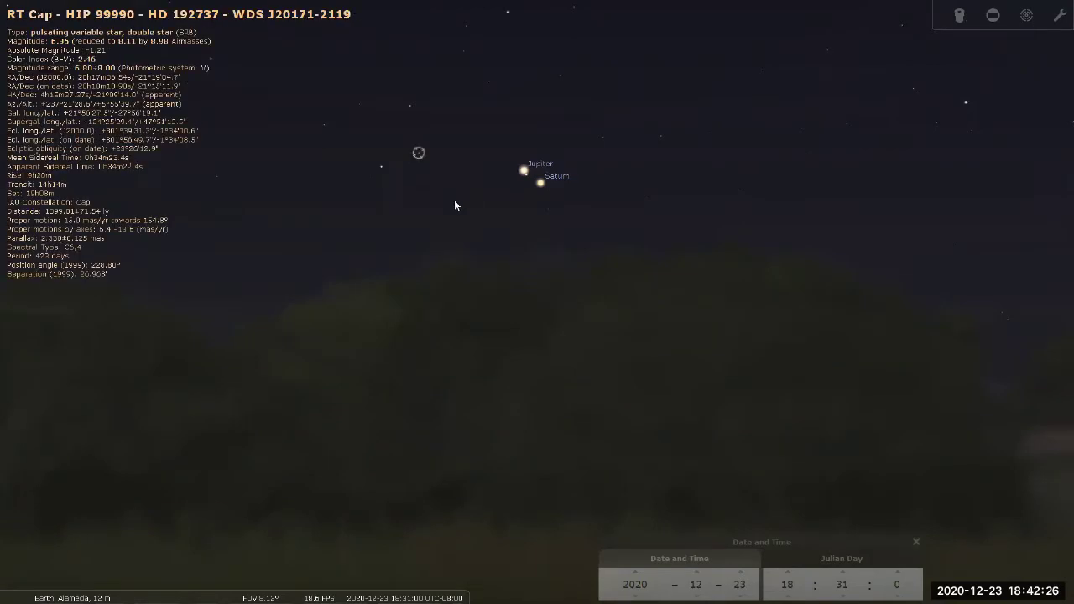
pyautogui.rightClick(523, 250)
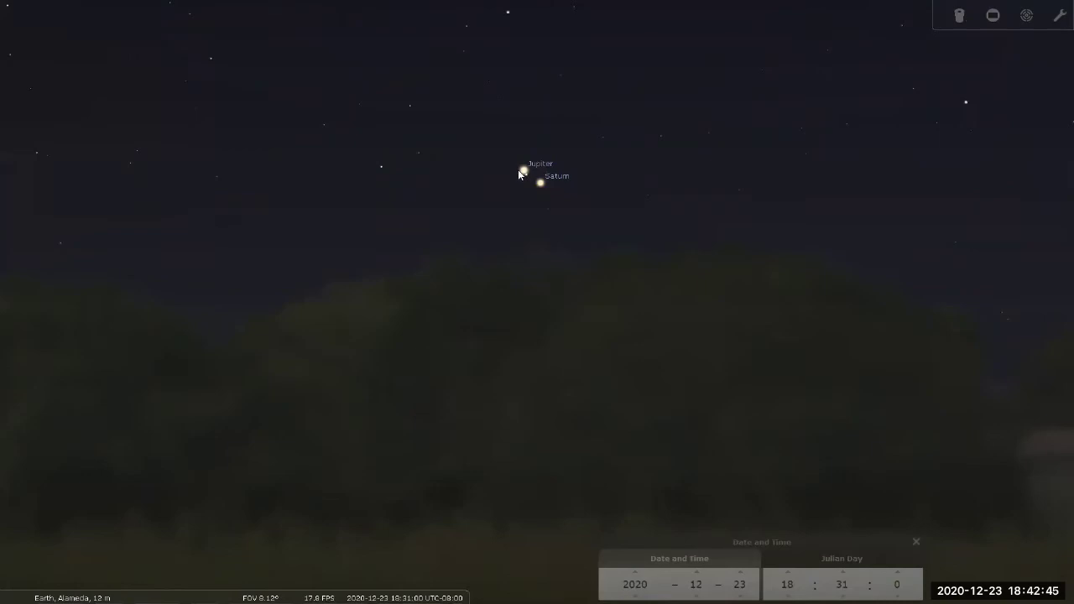
# Inspect the point of light beside Jupiter and the faint star below Saturn, clearing each selection
pyautogui.scroll(3, 540, 187)
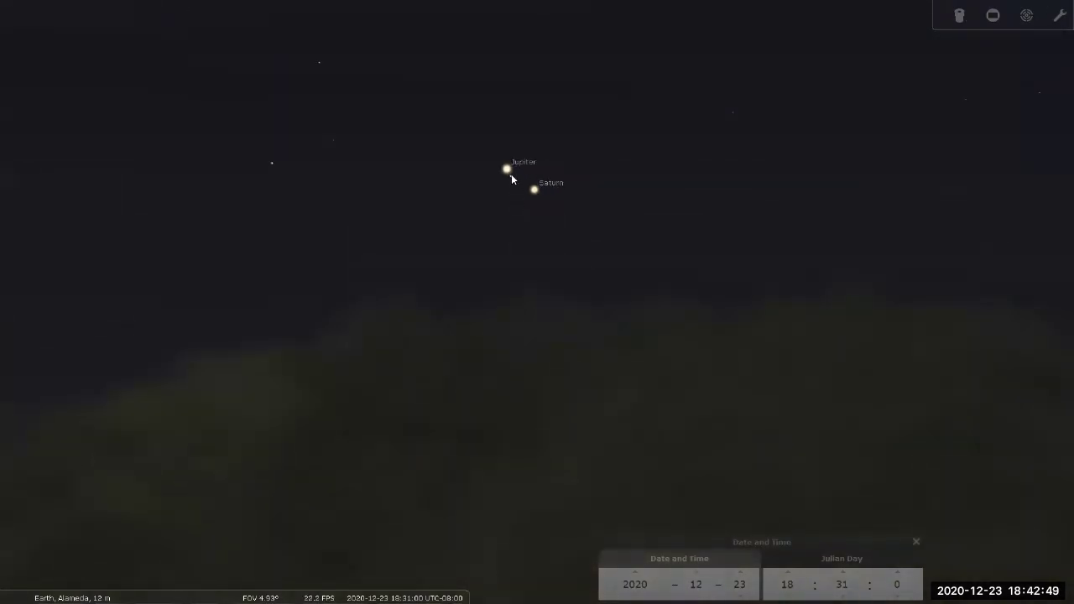
pyautogui.click(511, 174)
pyautogui.rightClick(517, 239)
pyautogui.click(547, 234)
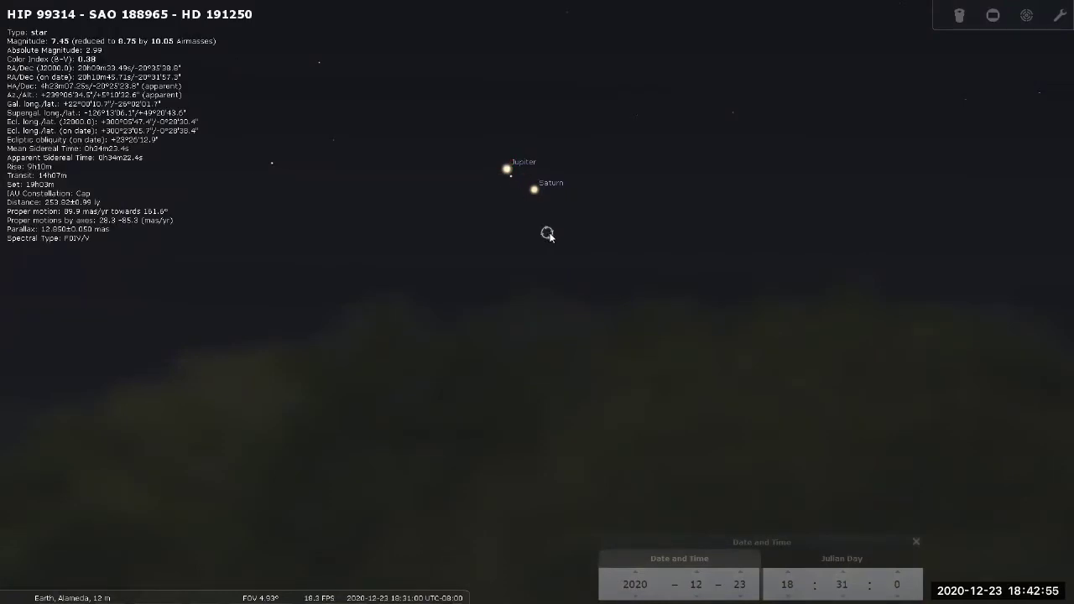
pyautogui.rightClick(557, 244)
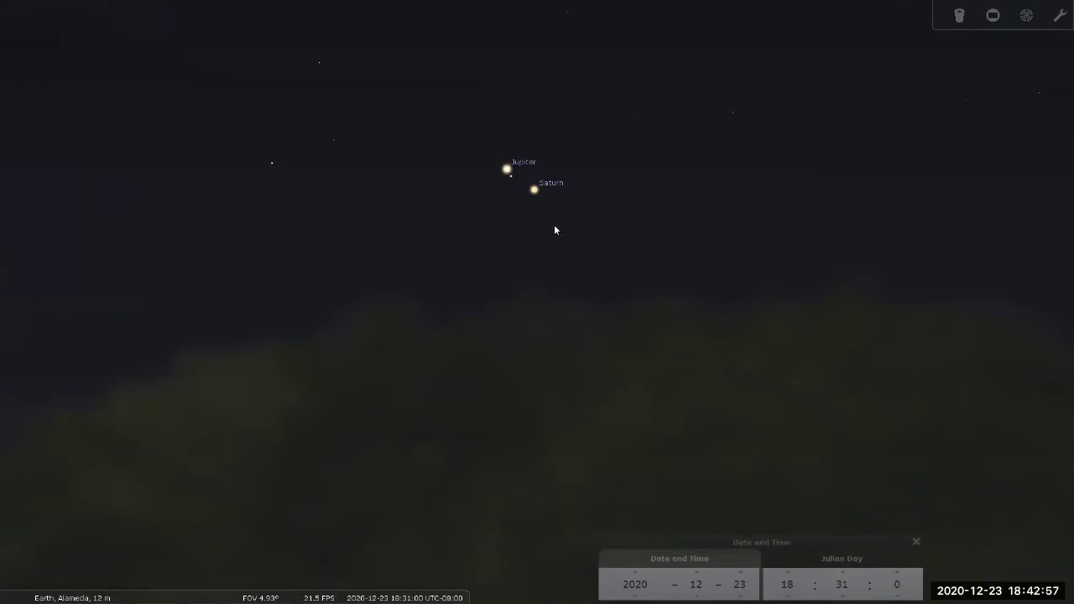
# Look up the data of the faint star just above Saturn at a closer zoom and deselect it
pyautogui.scroll(2, 554, 224)
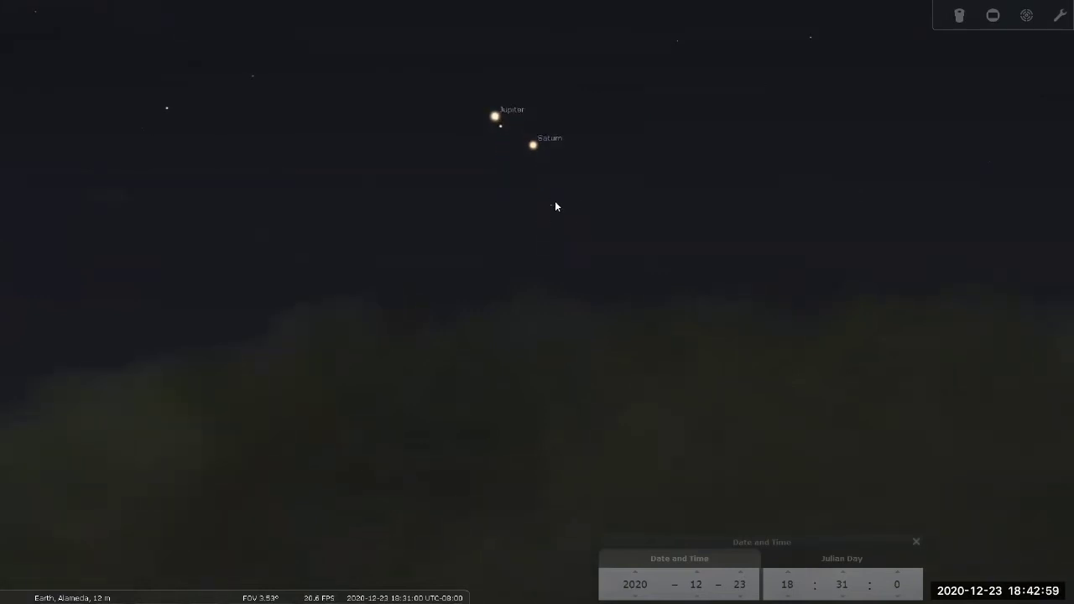
pyautogui.moveTo(554, 209); pyautogui.dragTo(556, 222)
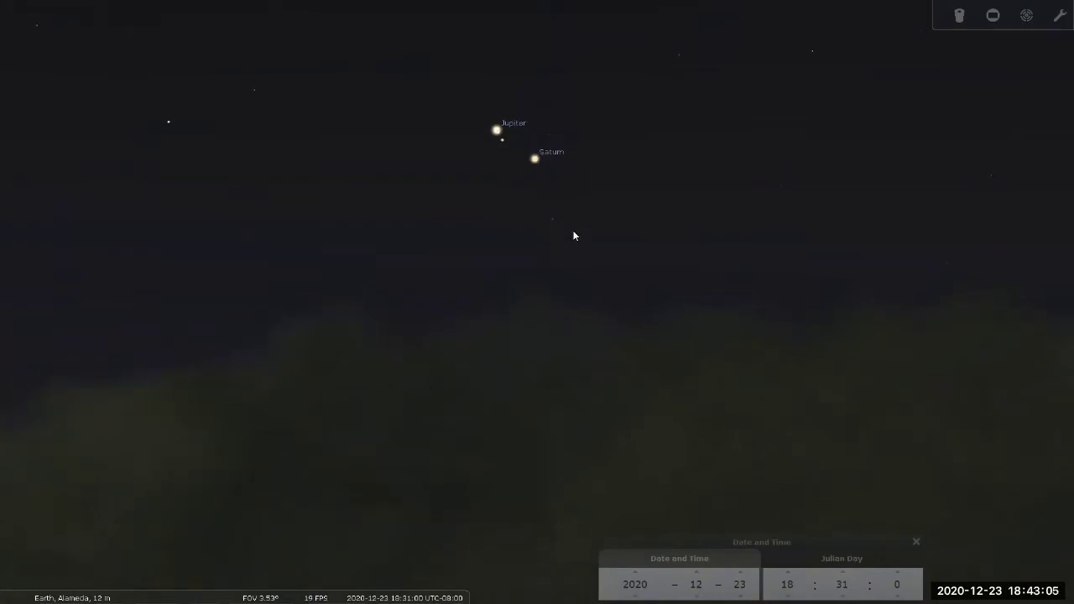
pyautogui.click(550, 135)
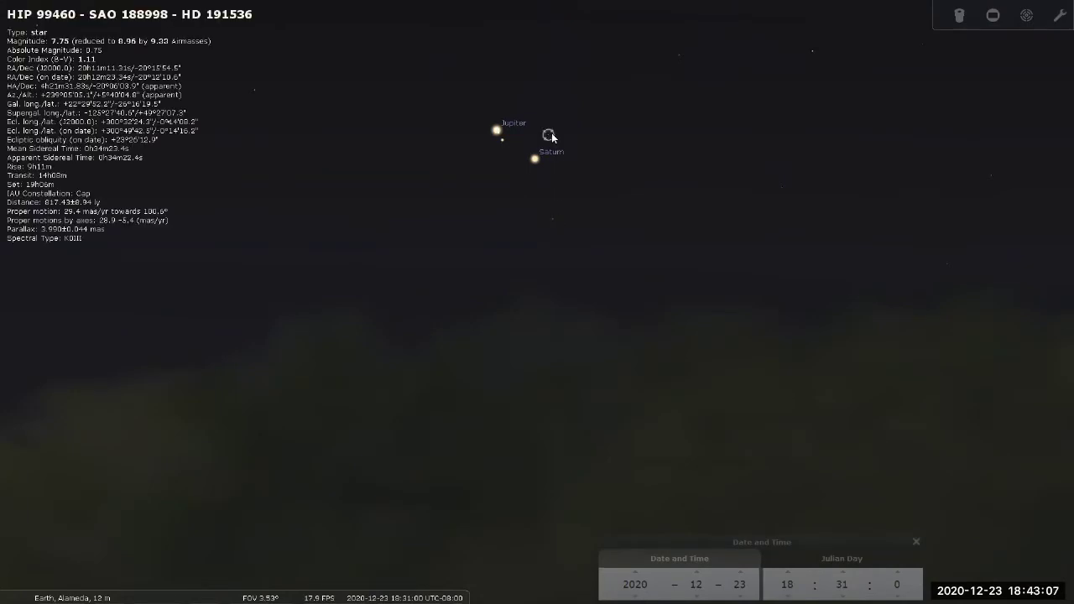
pyautogui.rightClick(602, 152)
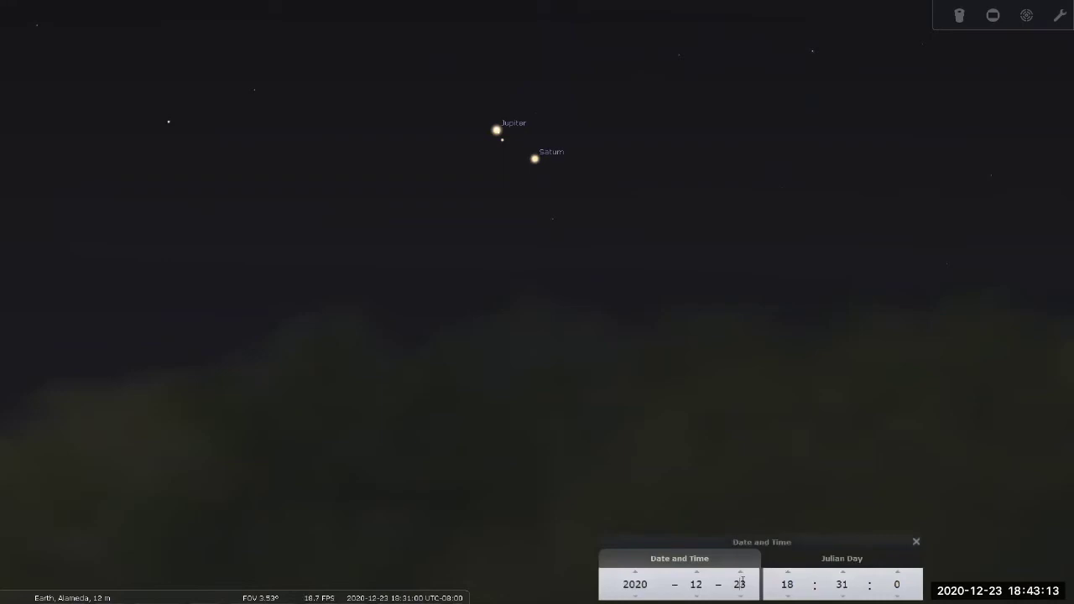
# Advance the date to 2020-12-24 and set the time back to 18:28
pyautogui.scroll(1, 741, 580)
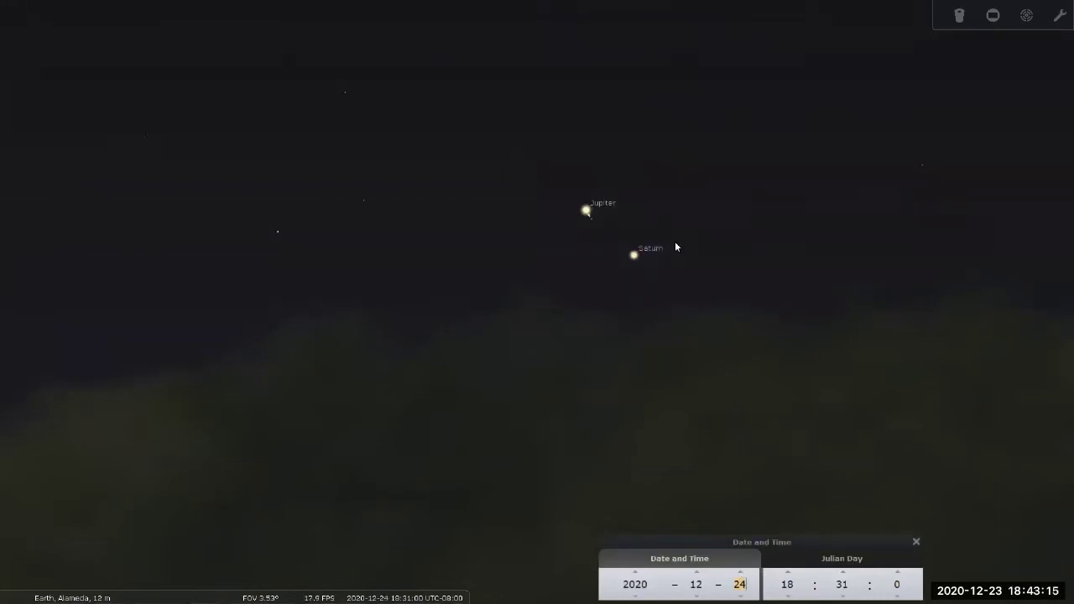
pyautogui.scroll(-1, 842, 584)
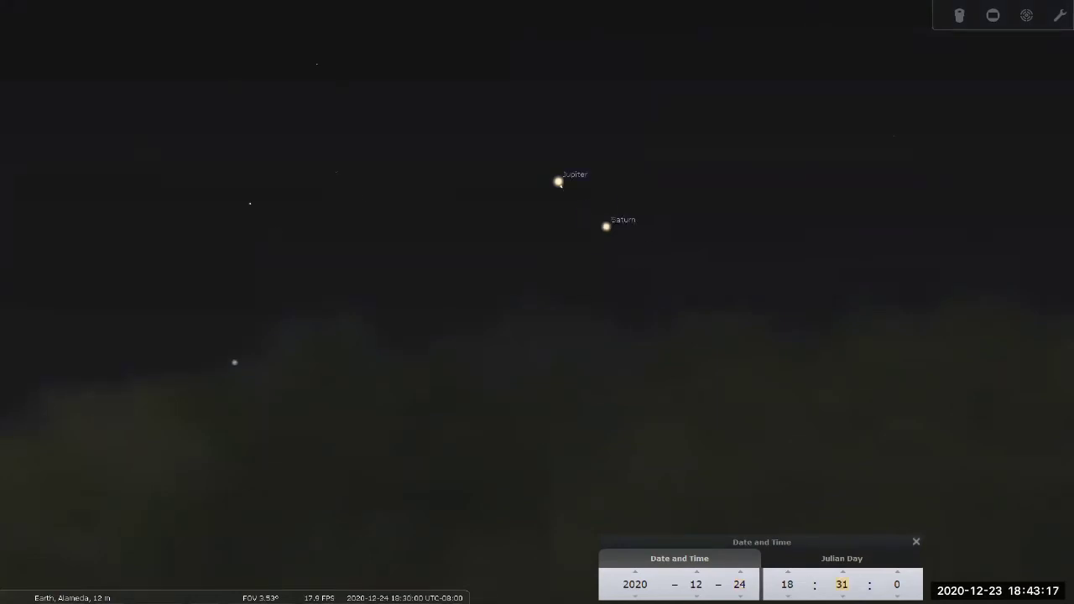
pyautogui.scroll(-1, 841, 583)
pyautogui.scroll(-1, 841, 584)
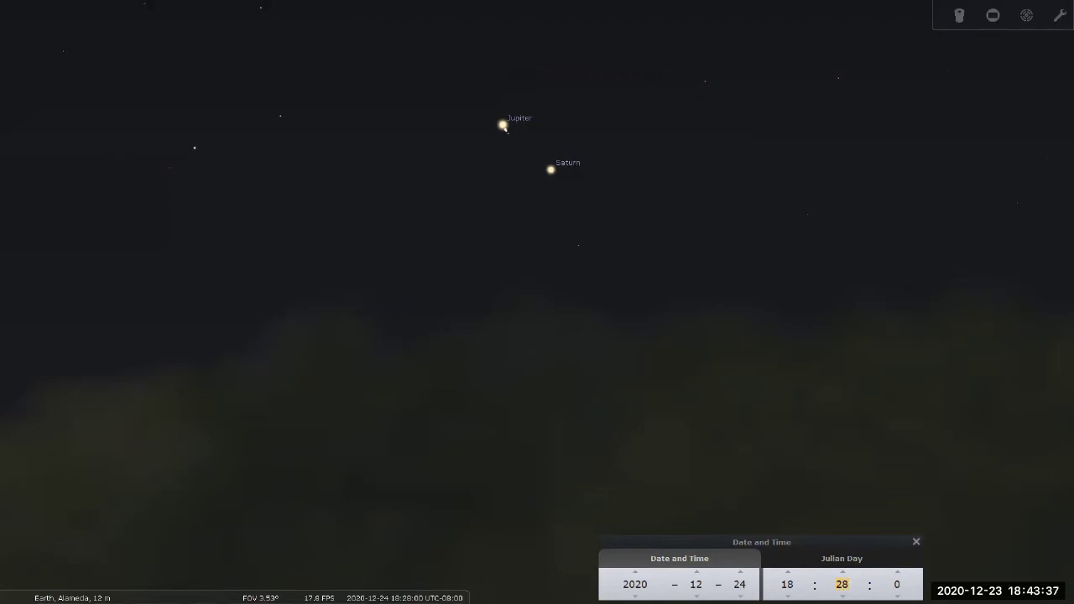
# Draw a red curved annotation from Saturn down to the faint star below it and return to the normal pointer
pyautogui.press('F5')
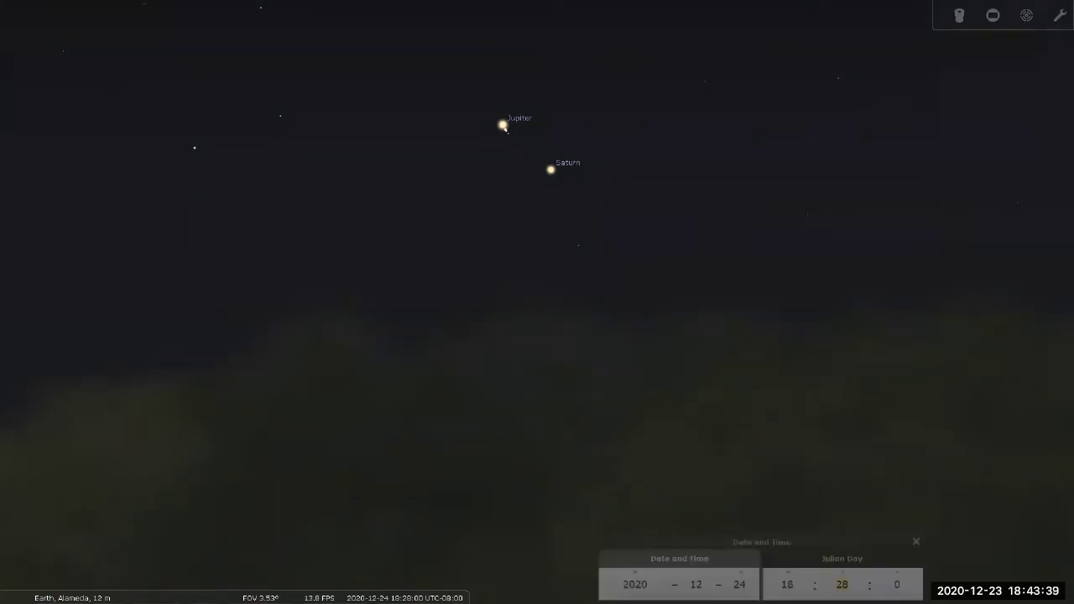
pyautogui.click(491, 429)
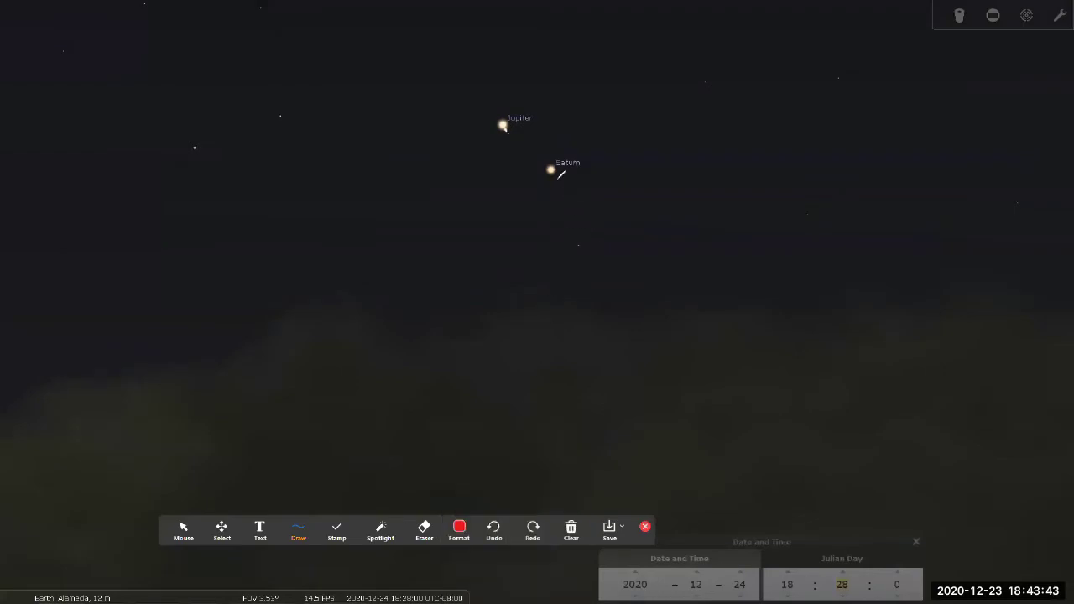
pyautogui.moveTo(550, 170); pyautogui.dragTo(575, 243)
pyautogui.click(184, 530)
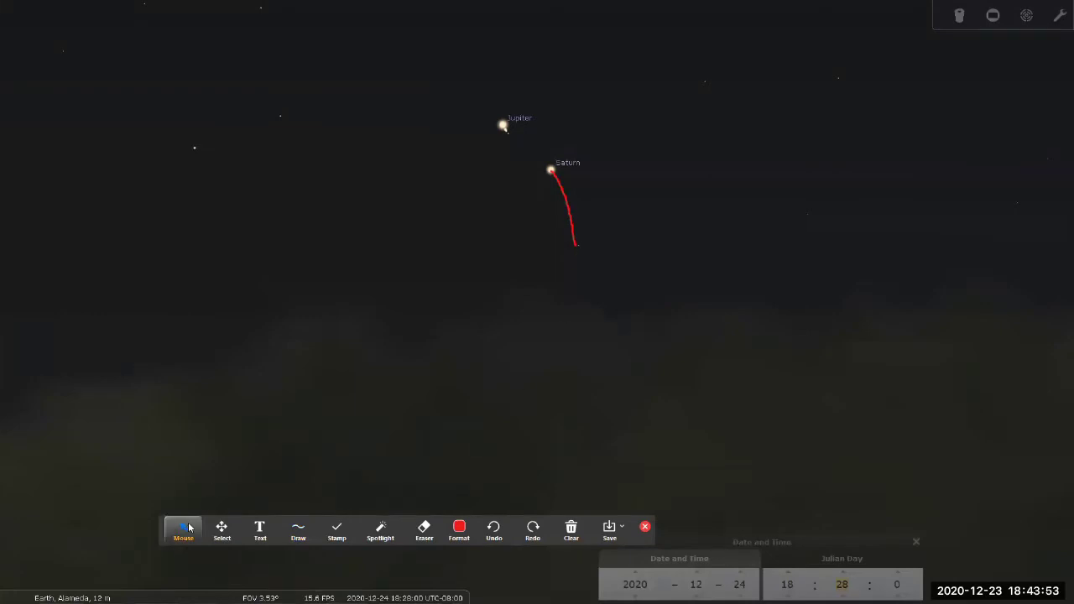
# Advance the date day by day to 2021-01-01
pyautogui.click(740, 583)
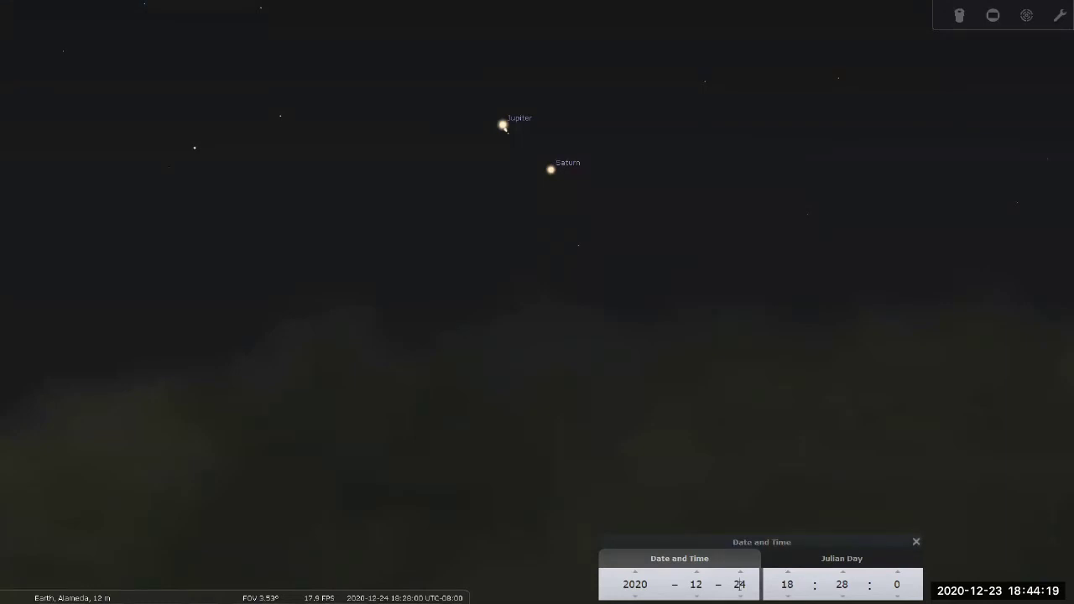
pyautogui.press('Up')
pyautogui.press('Up')
pyautogui.press('Up')
pyautogui.press('Up')
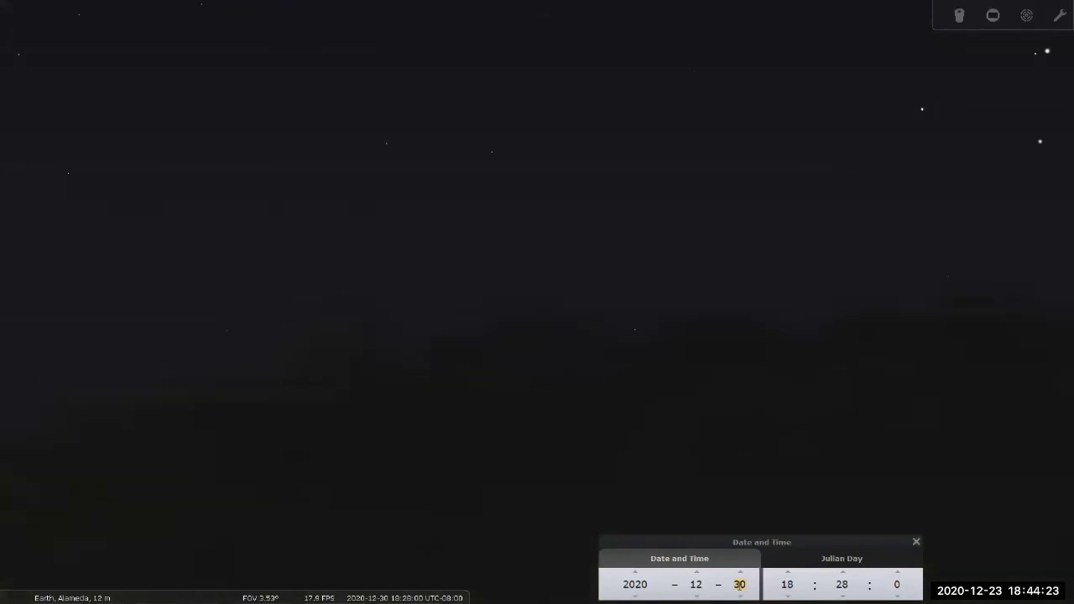
pyautogui.press('Up')
pyautogui.press('Up')
# Step the time back on 2021-01-01 and settle it at 18:01
pyautogui.click(836, 583)
pyautogui.press('Down')
pyautogui.press('Down')
pyautogui.press('Down')
pyautogui.press('Down')
pyautogui.press('Down')
pyautogui.press('Down')
pyautogui.press('Down')
pyautogui.press('Down')
pyautogui.press('Down')
pyautogui.press('Down')
pyautogui.press('Down')
pyautogui.press('Down')
pyautogui.press('Down')
pyautogui.press('Down')
pyautogui.press('Down')
pyautogui.press('Down')
pyautogui.press('Down')
pyautogui.press('Down')
pyautogui.press('Down')
pyautogui.press('Down')
pyautogui.press('Down')
pyautogui.press('Down')
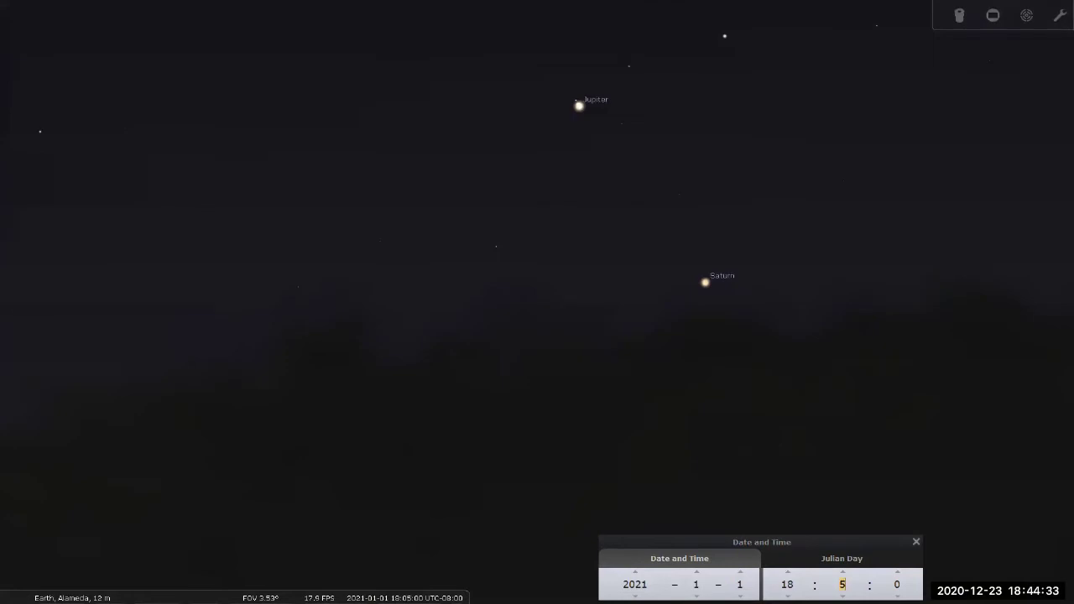
pyautogui.press('Down')
pyautogui.press('Down')
pyautogui.press('Down')
pyautogui.press('Down')
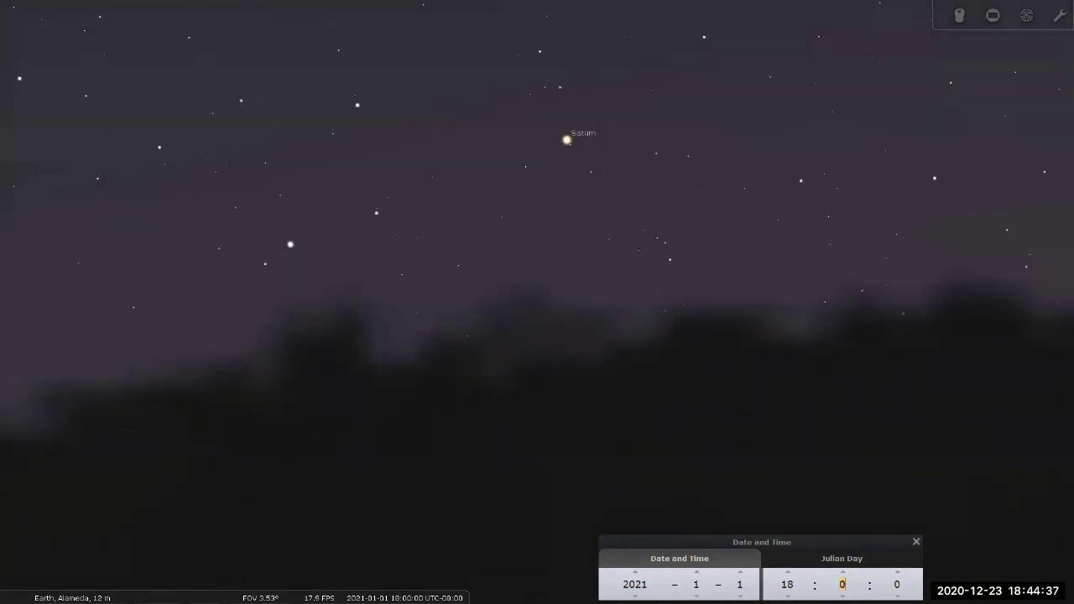
pyautogui.press('Up')
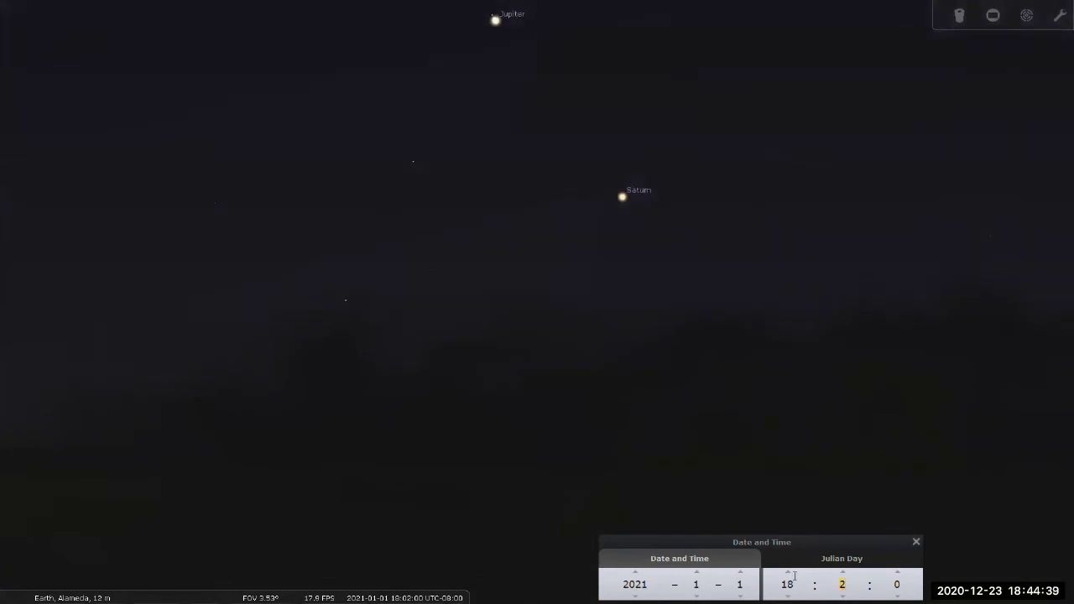
pyautogui.press('Down')
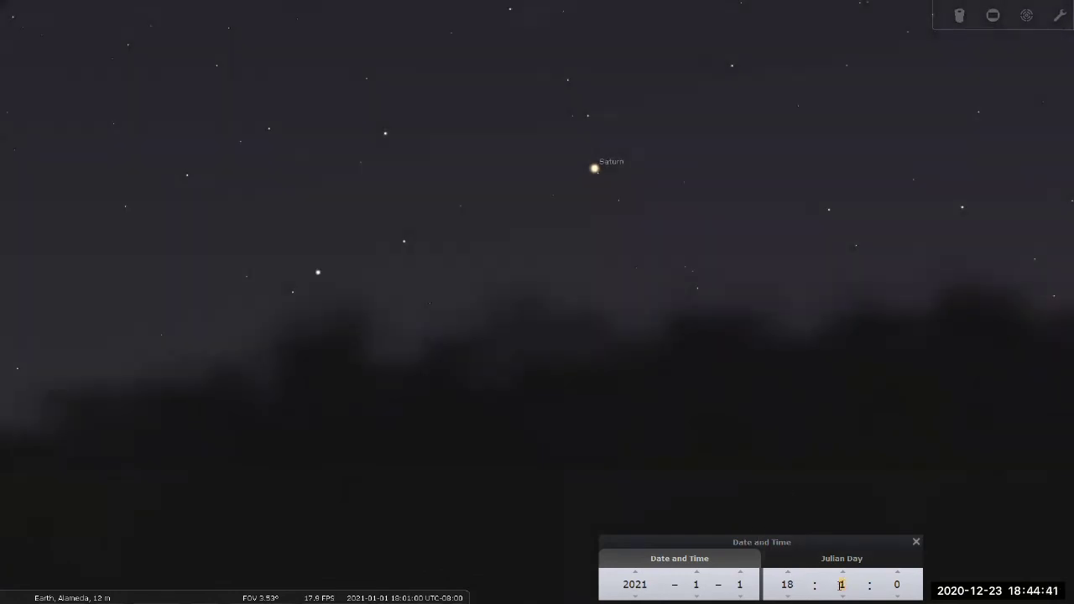
# Nudge the time on 2021-01-01 forward to 18:02 and back to 18:01
pyautogui.press('Up')
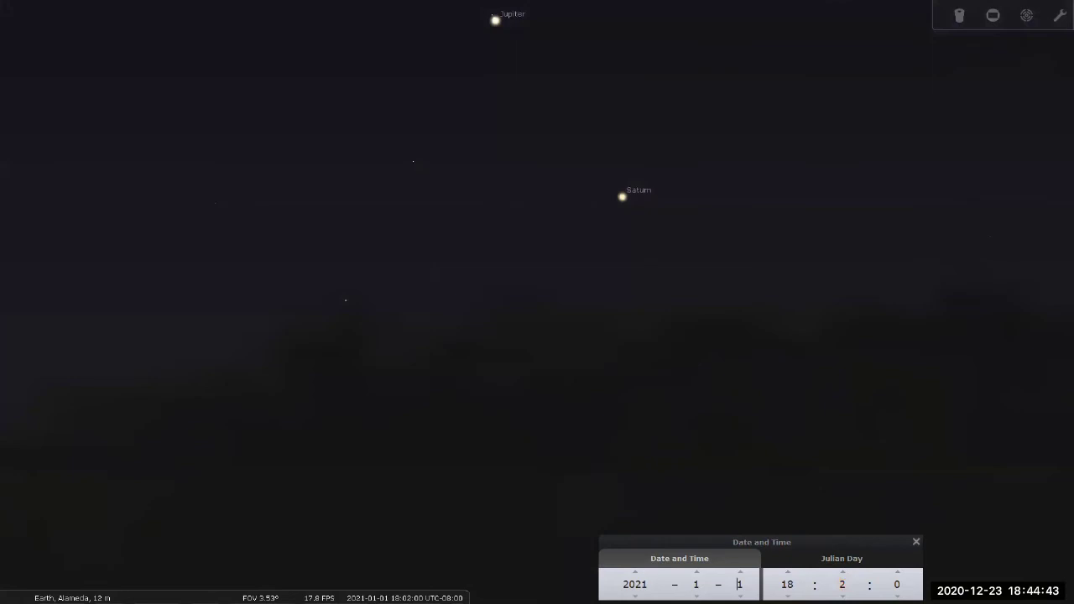
pyautogui.click(839, 576)
pyautogui.scroll(-2, 837, 581)
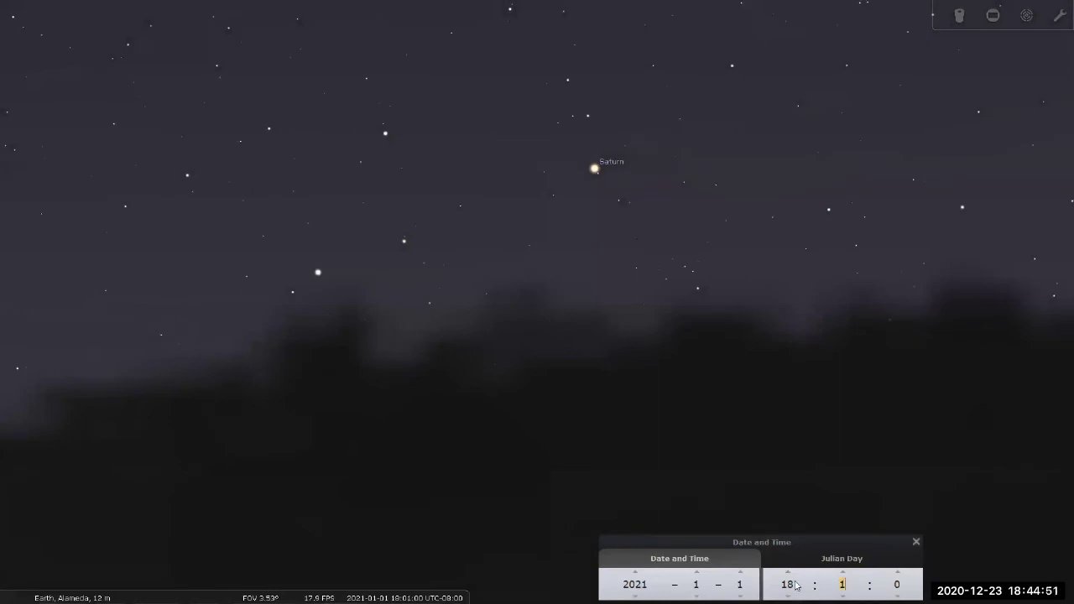
# Advance the date to 2021-01-03 and step it back to 2020-12-26
pyautogui.click(740, 584)
pyautogui.press('Up')
pyautogui.press('Up')
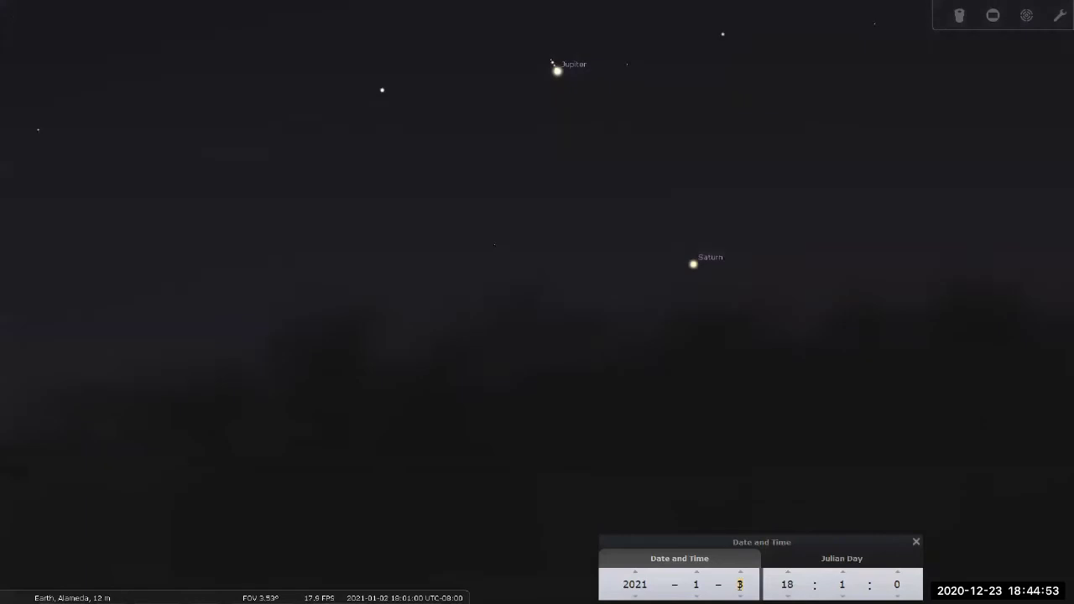
pyautogui.press('Down')
pyautogui.press('Down')
pyautogui.press('Down')
pyautogui.press('Down')
pyautogui.press('Down')
pyautogui.press('Down')
pyautogui.press('Down')
pyautogui.press('Down')
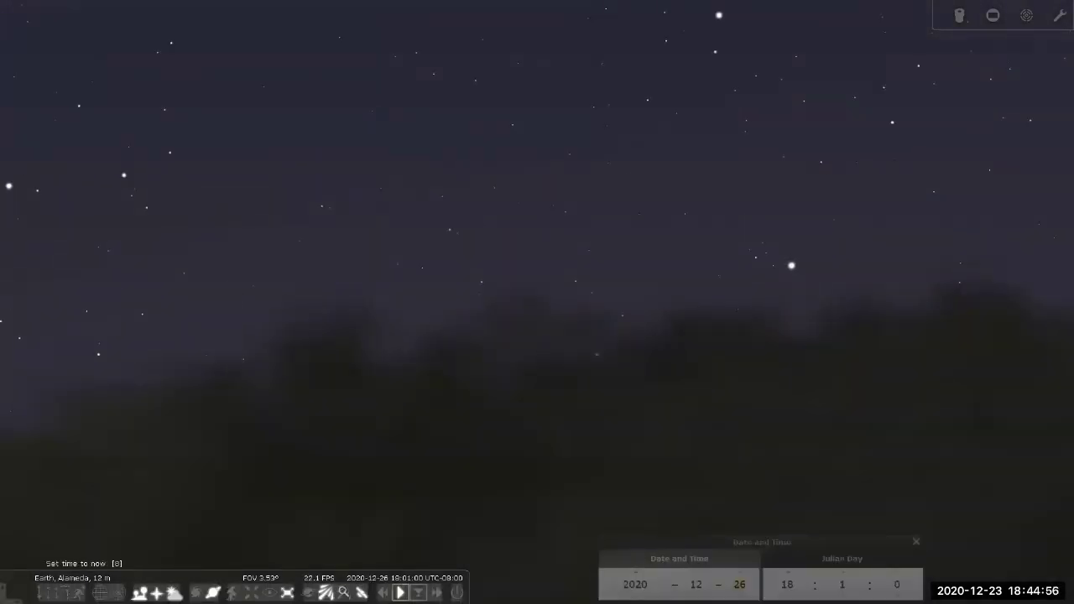
# Reset the simulation to the current time, pause it and step the time on 2020-12-23 back to 18:28
pyautogui.click(418, 593)
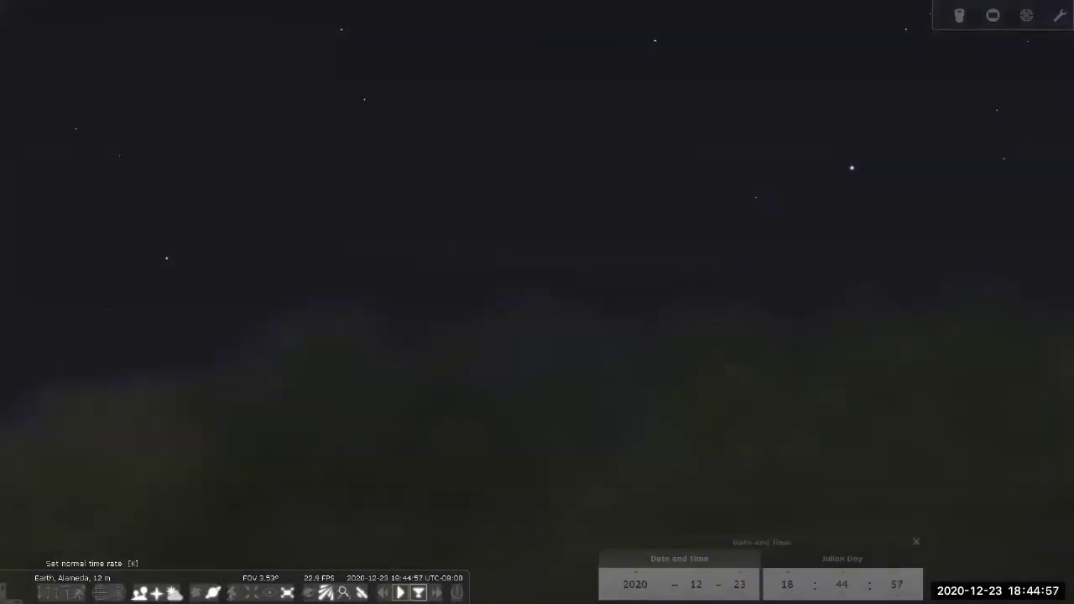
pyautogui.click(400, 592)
pyautogui.doubleClick(850, 584)
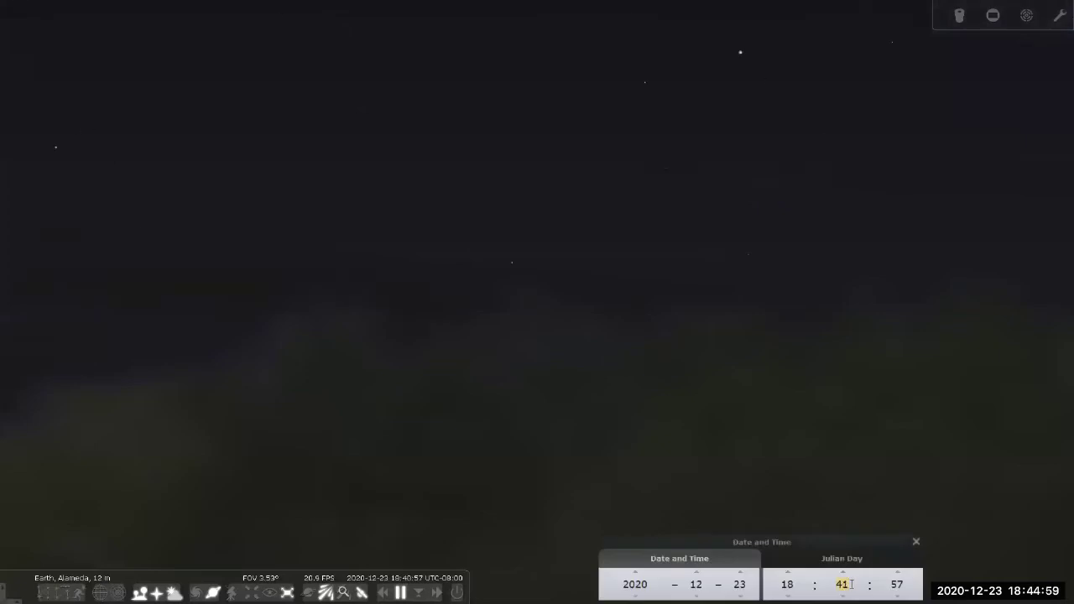
pyautogui.scroll(-11, 849, 584)
pyautogui.scroll(-4, 850, 583)
pyautogui.scroll(-1, 849, 584)
pyautogui.scroll(-2, 568, 309)
# Bring Jupiter and Saturn into view, then advance the date to 2020-12-25 and set the time back to 18:21
pyautogui.moveTo(569, 231); pyautogui.dragTo(571, 383)
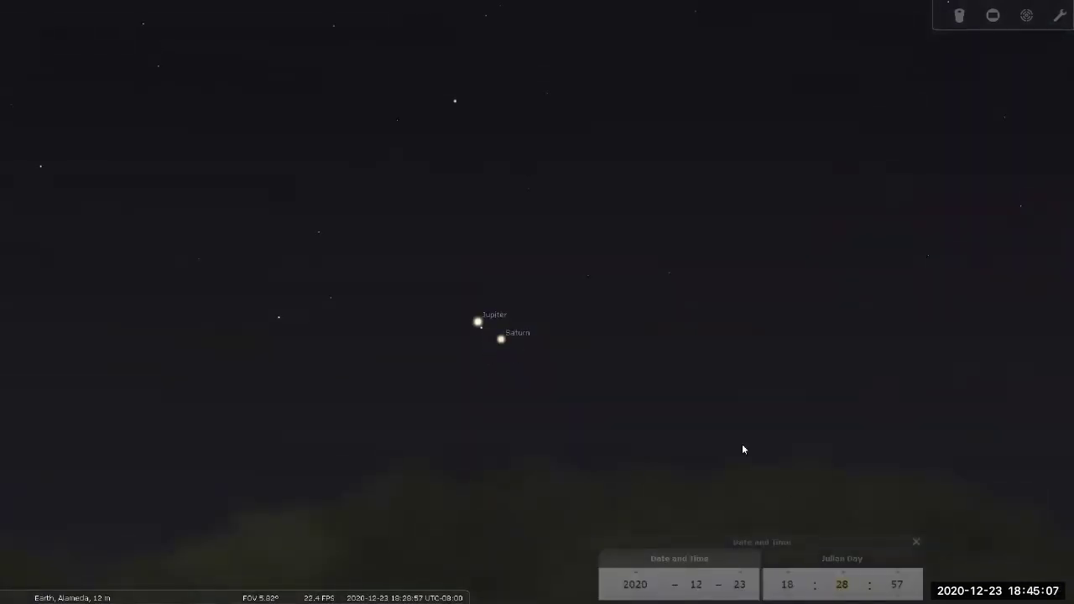
pyautogui.moveTo(707, 410); pyautogui.dragTo(731, 400)
pyautogui.scroll(-1, 712, 336)
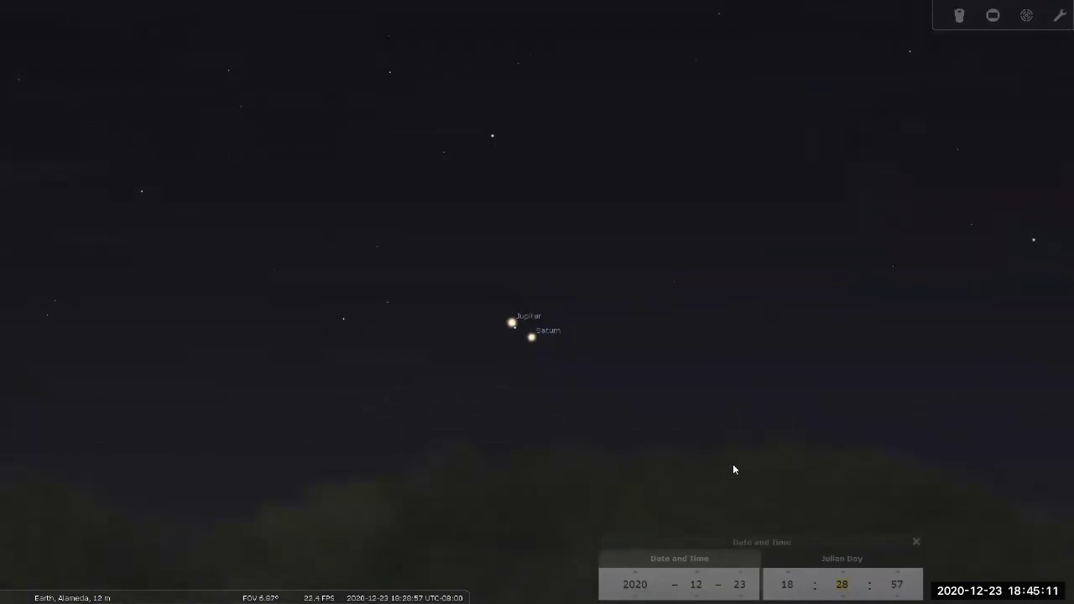
pyautogui.moveTo(653, 396); pyautogui.dragTo(698, 349)
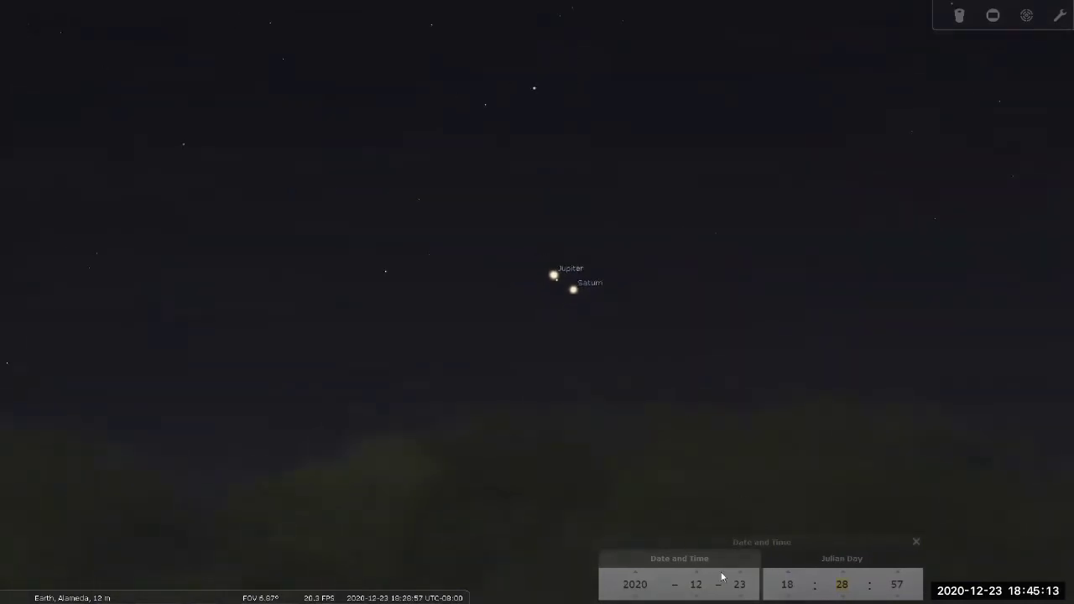
pyautogui.click(729, 585)
pyautogui.press('Up')
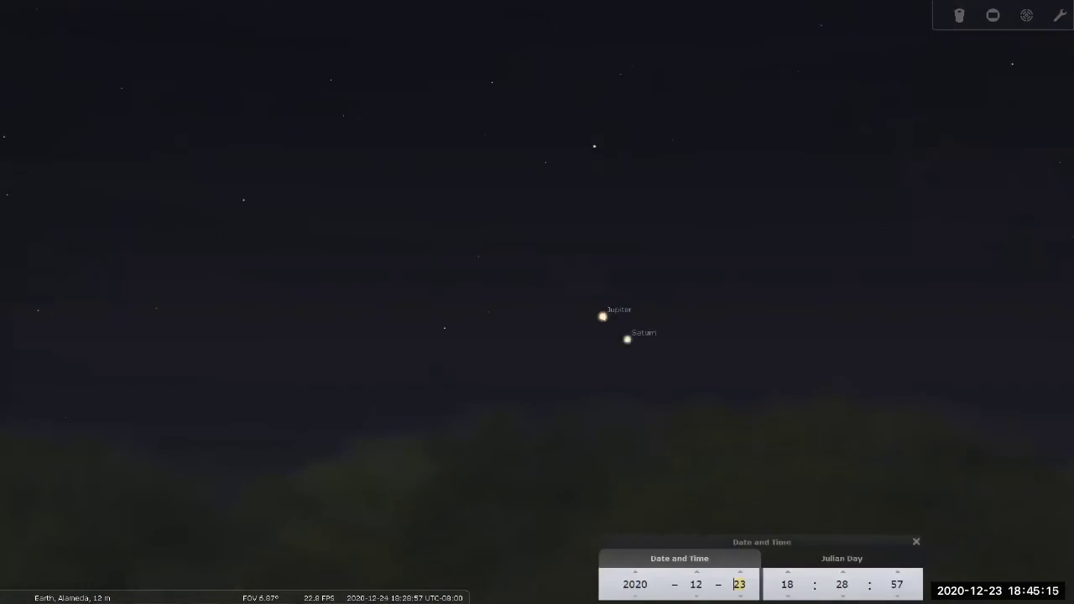
pyautogui.scroll(-4, 840, 582)
pyautogui.scroll(1, 741, 581)
pyautogui.scroll(-2, 841, 580)
pyautogui.scroll(-3, 842, 578)
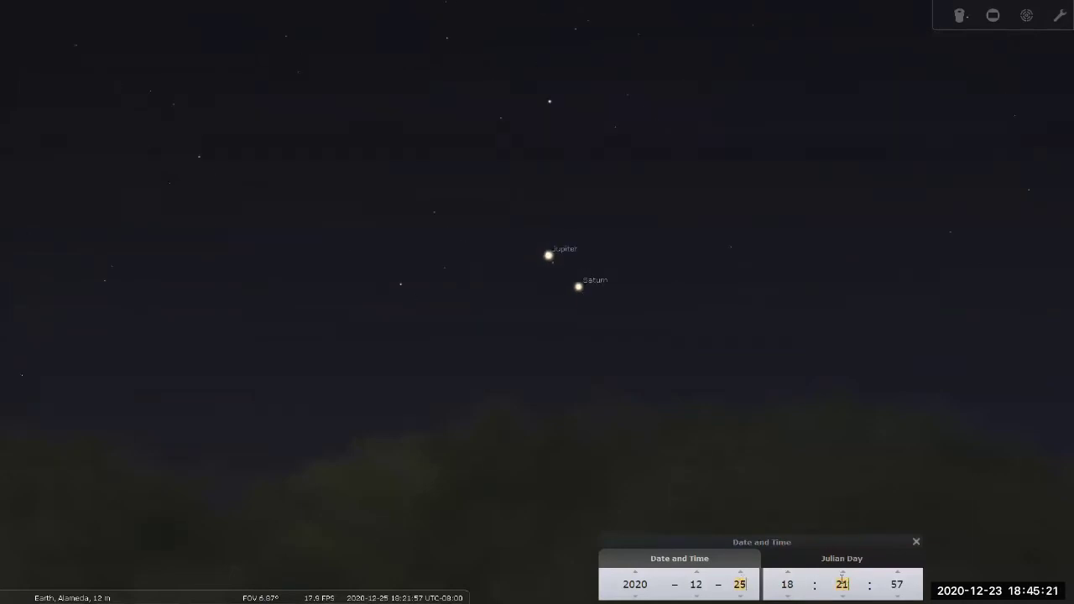
# Advance the date through 2020-12-26 to 2020-12-28, stepping the time back to 18:08
pyautogui.scroll(1, 742, 583)
pyautogui.scroll(-3, 842, 583)
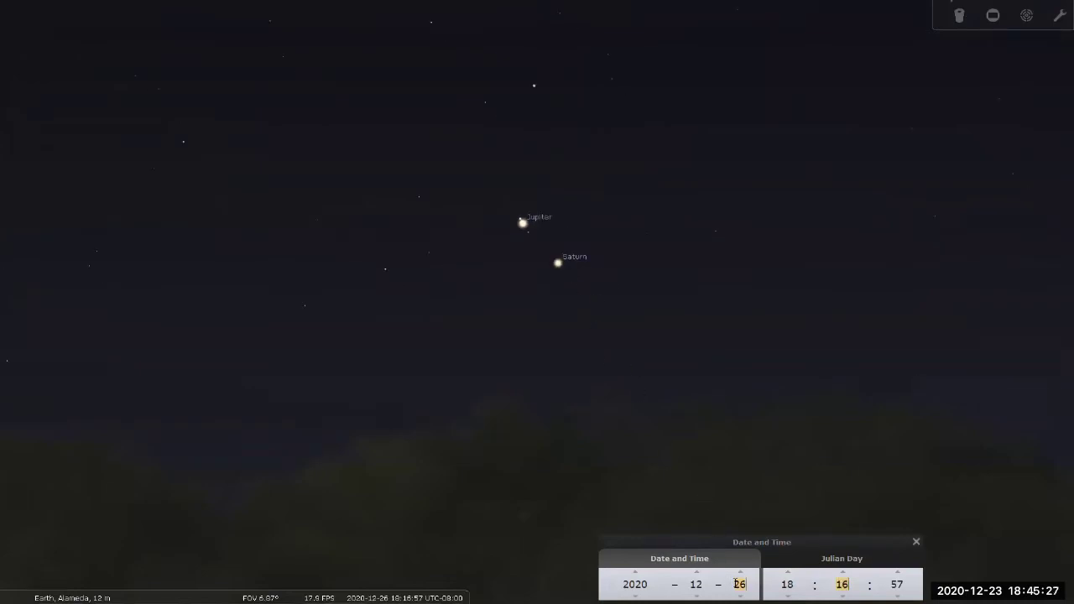
pyautogui.scroll(1, 739, 583)
pyautogui.scroll(-4, 843, 583)
pyautogui.scroll(1, 739, 583)
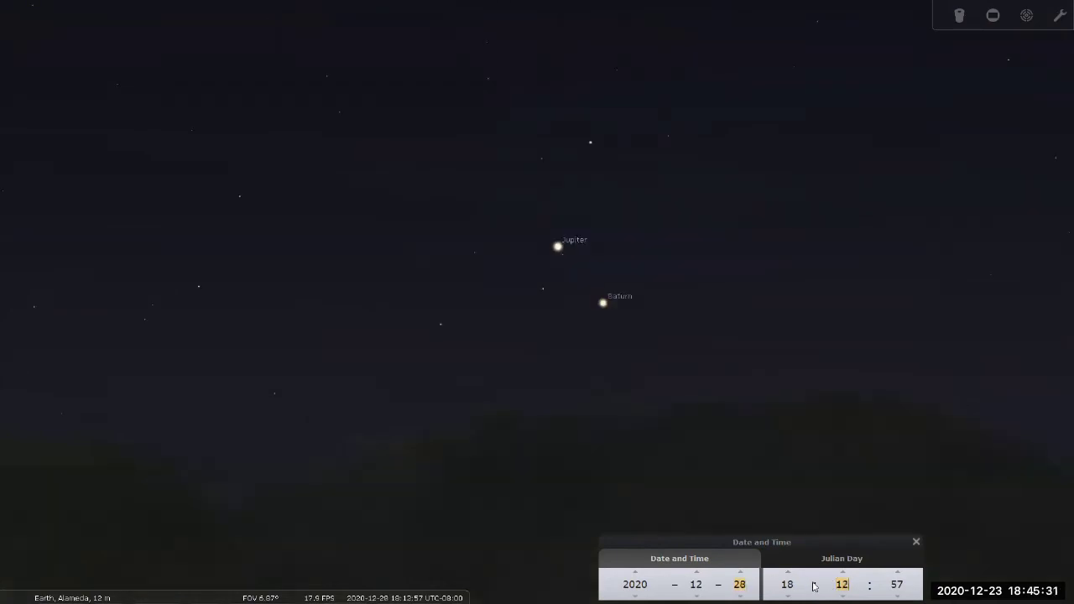
pyautogui.scroll(-2, 835, 583)
pyautogui.scroll(-3, 835, 583)
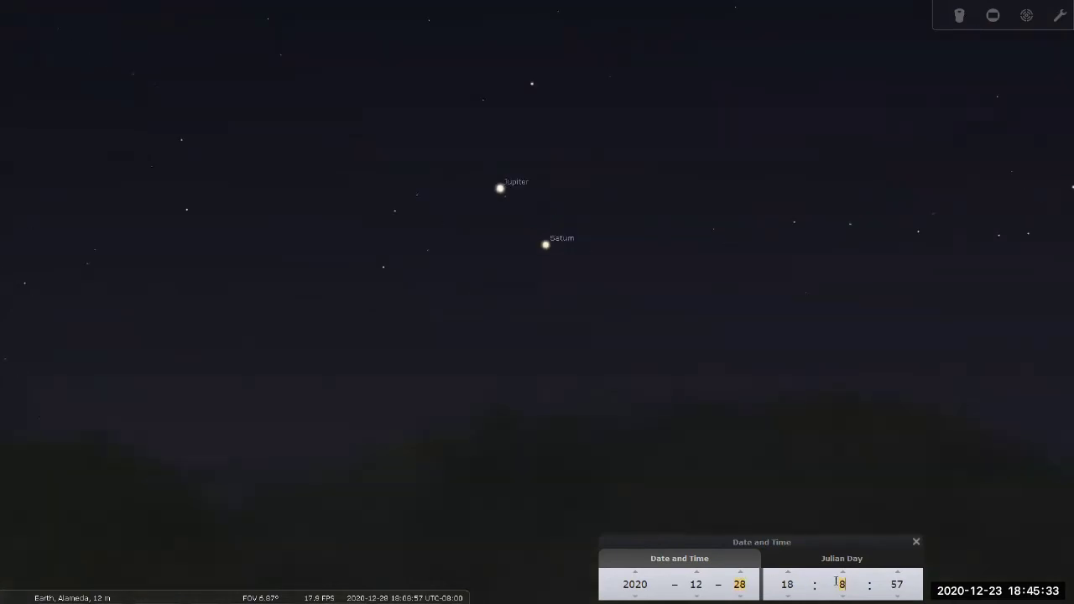
# Advance the date to 2020-12-30 and step the time back to 18:01
pyautogui.scroll(1, 744, 585)
pyautogui.scroll(-3, 834, 585)
pyautogui.scroll(1, 741, 586)
pyautogui.scroll(-3, 842, 585)
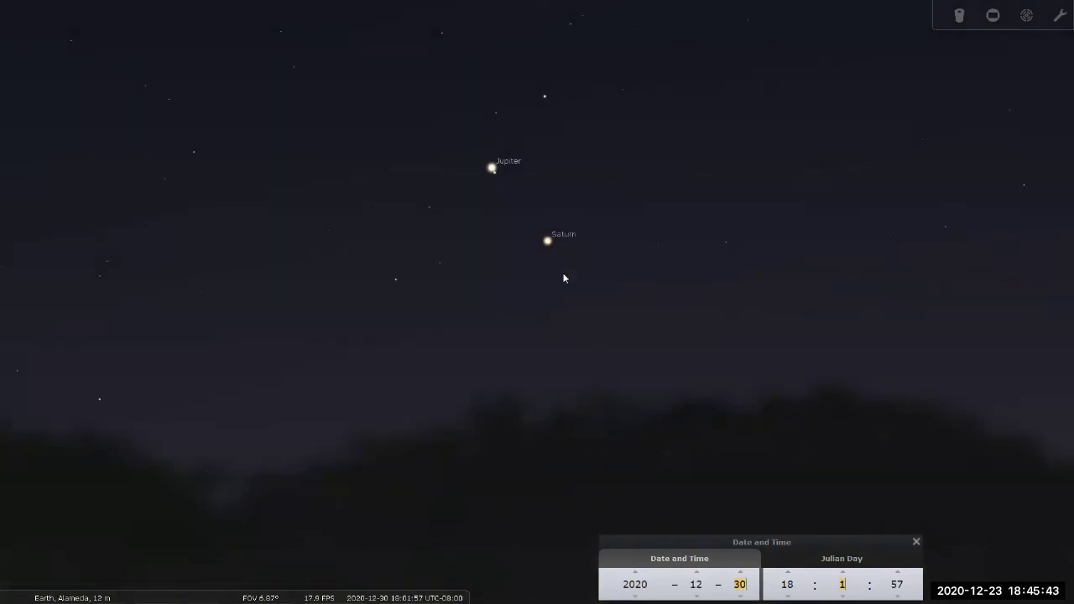
# Advance the date through 2020-12-31 to 2021-01-01 and step the time back to 17:52
pyautogui.scroll(1, 740, 585)
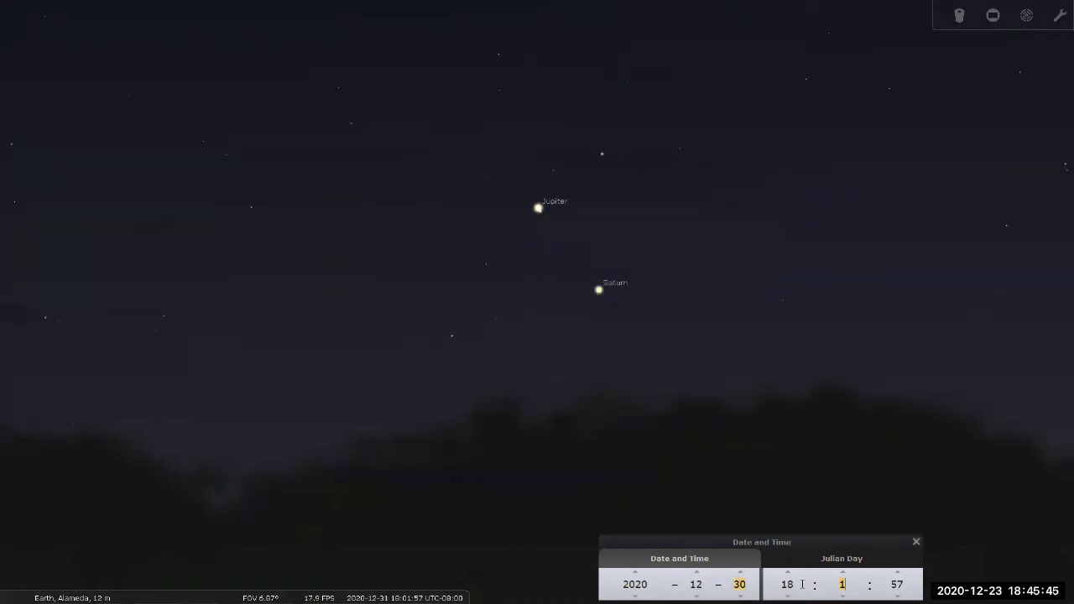
pyautogui.scroll(-2, 849, 585)
pyautogui.scroll(-3, 842, 585)
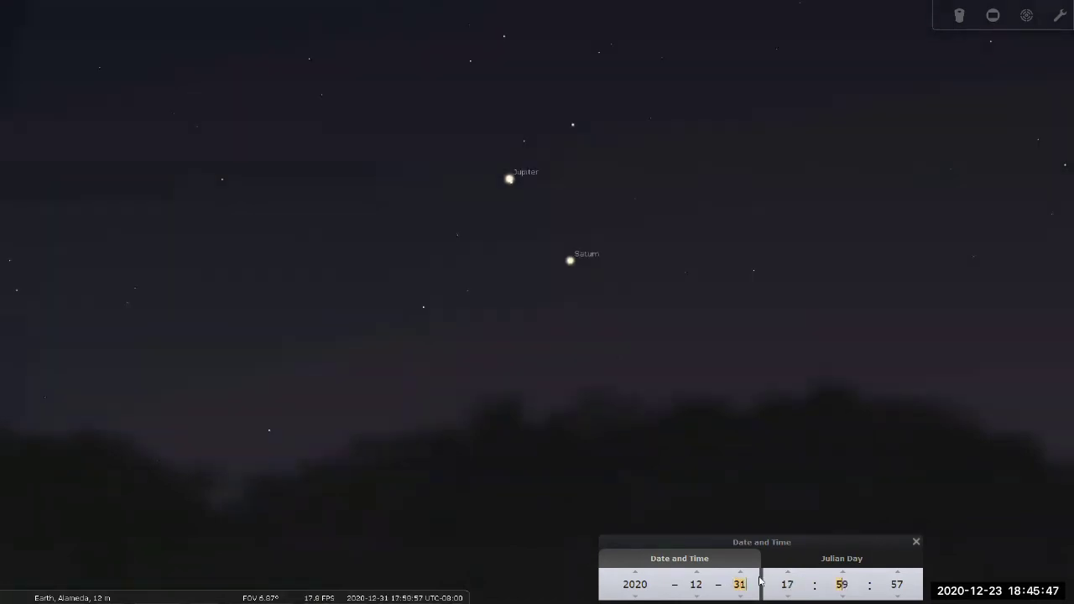
pyautogui.scroll(1, 739, 584)
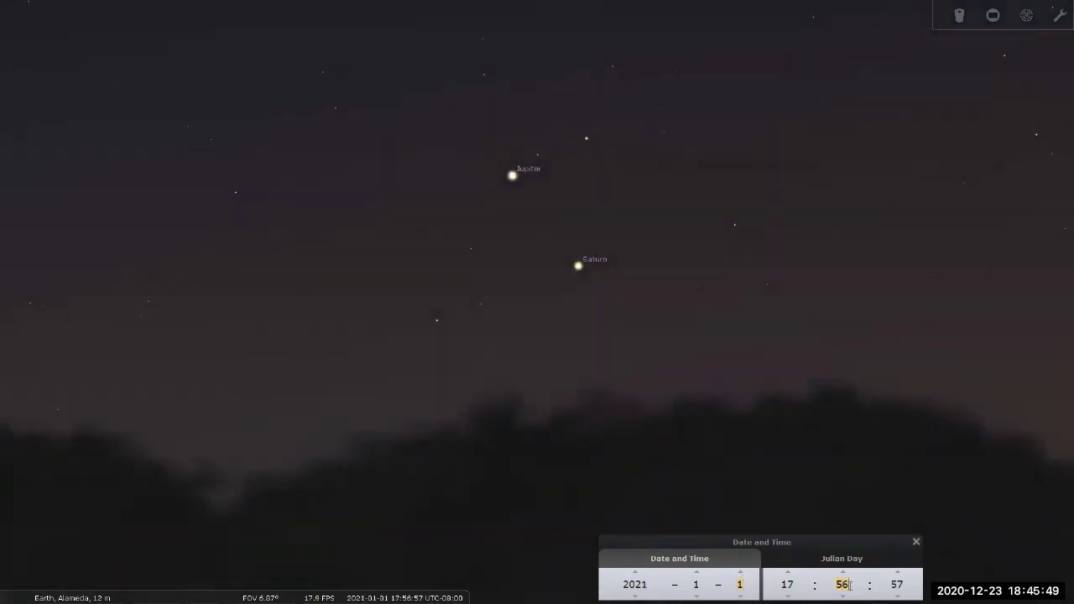
pyautogui.scroll(-2, 848, 585)
pyautogui.scroll(-2, 848, 585)
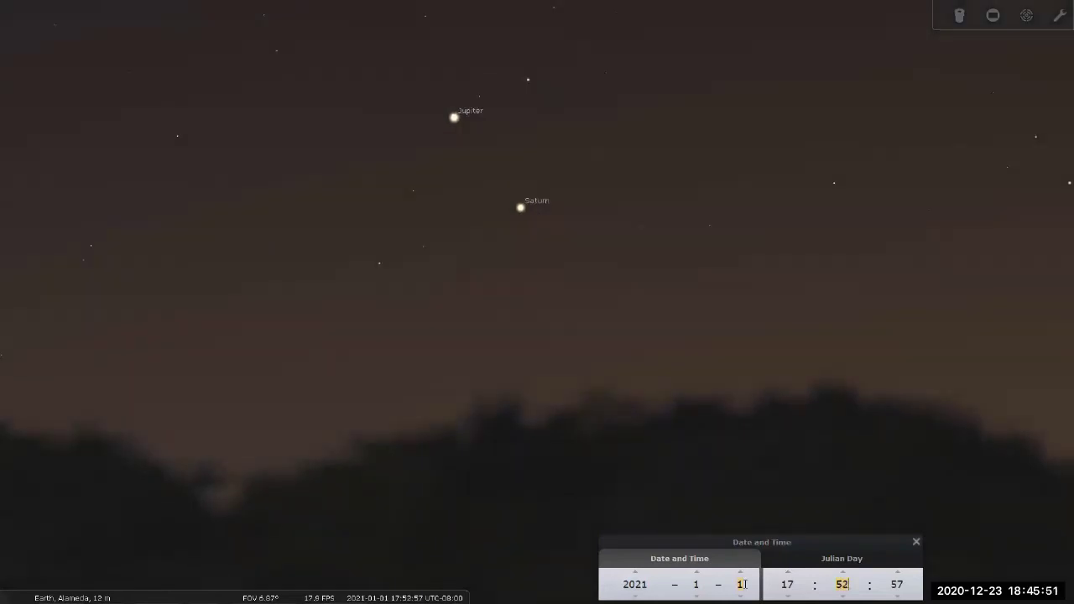
# Advance the date to 2021-01-02 and turn off the atmosphere
pyautogui.scroll(1, 740, 584)
pyautogui.moveTo(291, 556)
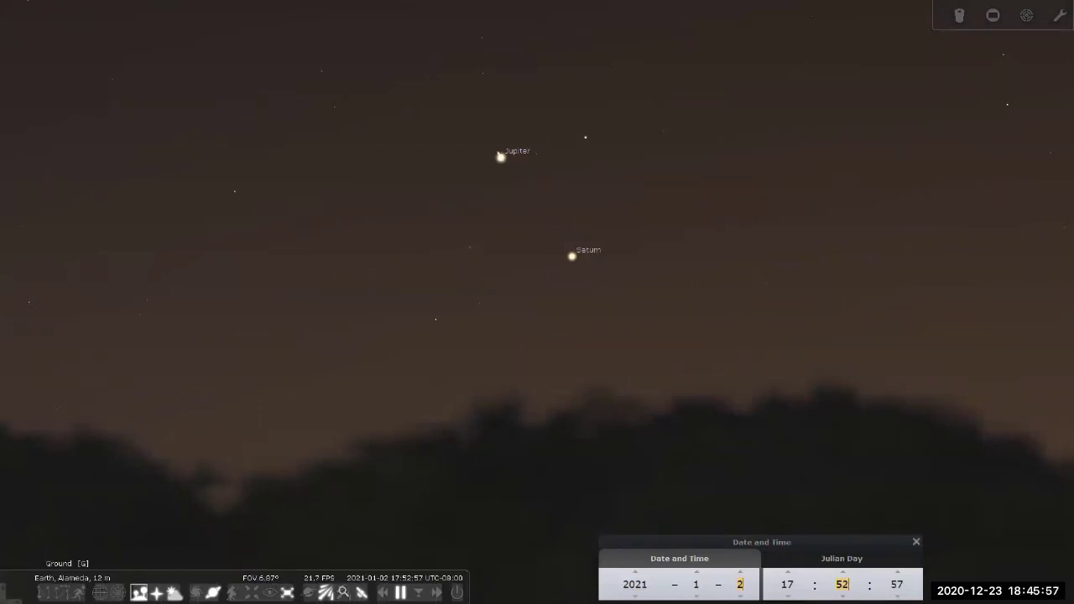
pyautogui.click(307, 581)
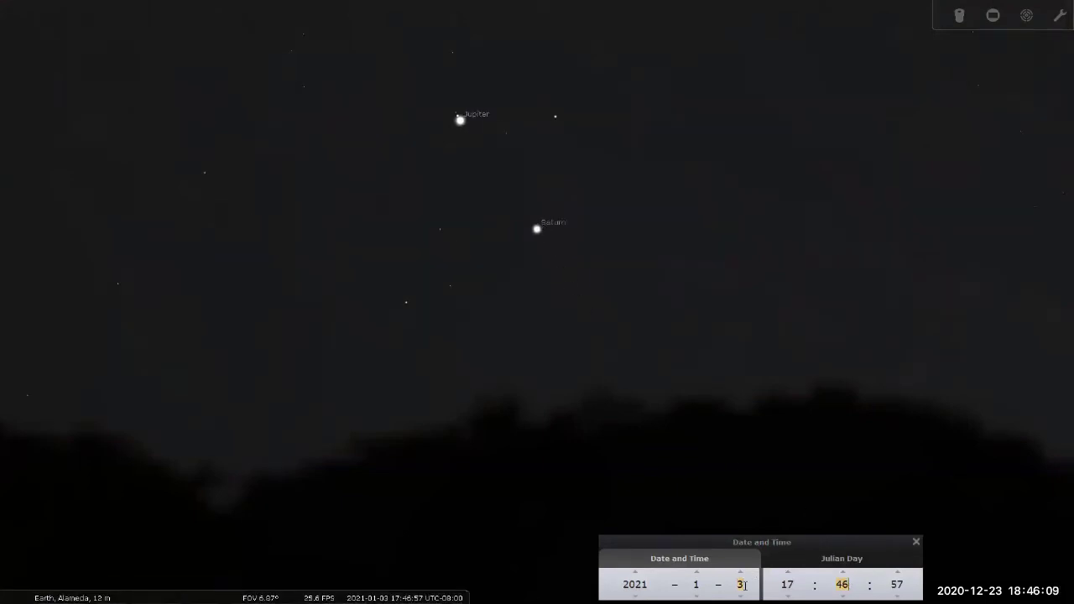
# Advance the date through 2021-01-04 to 2021-01-05 and step the time back to 17:34
pyautogui.scroll(1, 741, 584)
pyautogui.scroll(-4, 843, 584)
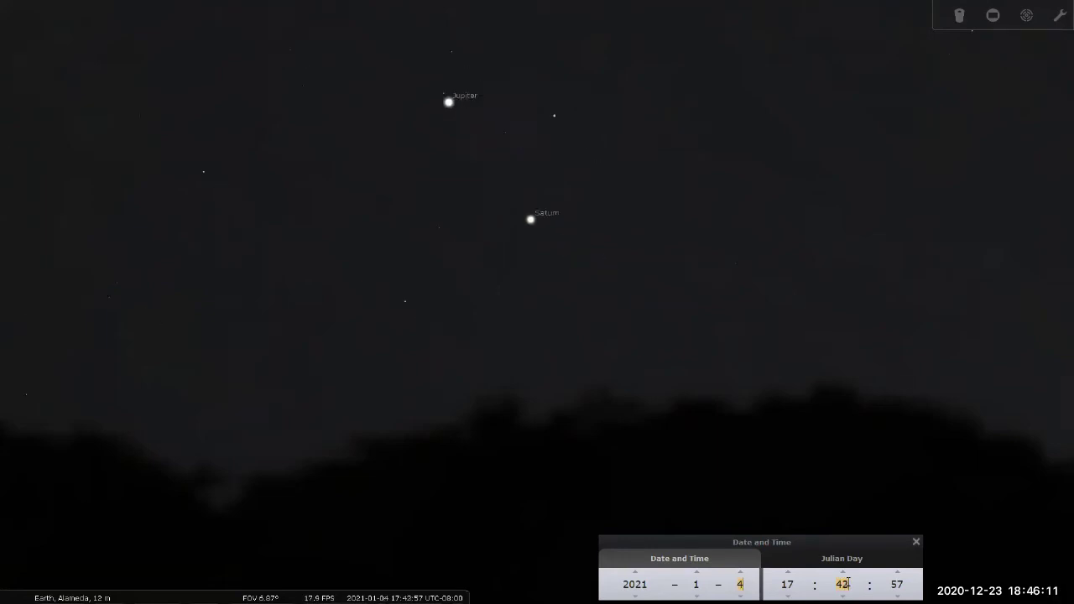
pyautogui.scroll(-3, 843, 583)
pyautogui.scroll(1, 743, 583)
pyautogui.scroll(-5, 843, 583)
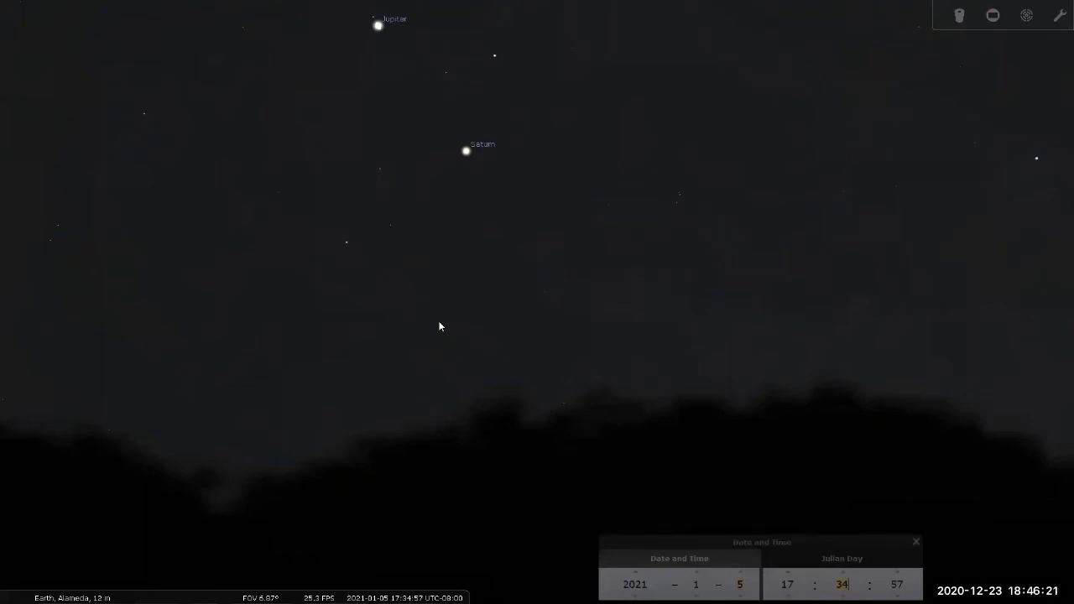
# Widen the view of the southwestern sky and set the date to 2020-08-15
pyautogui.scroll(-3, 459, 331)
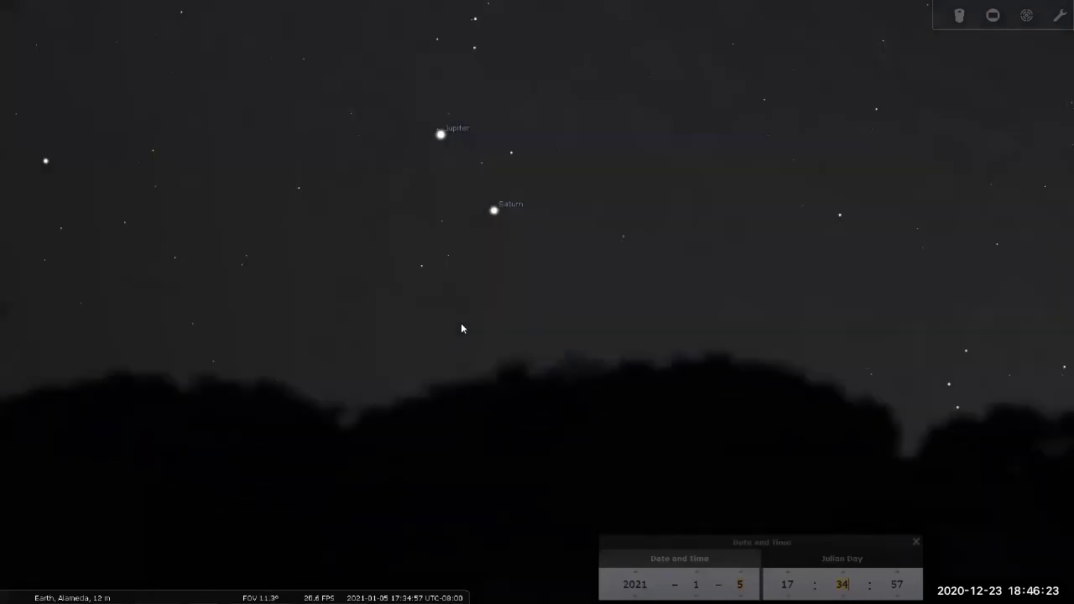
pyautogui.moveTo(442, 336); pyautogui.dragTo(604, 295)
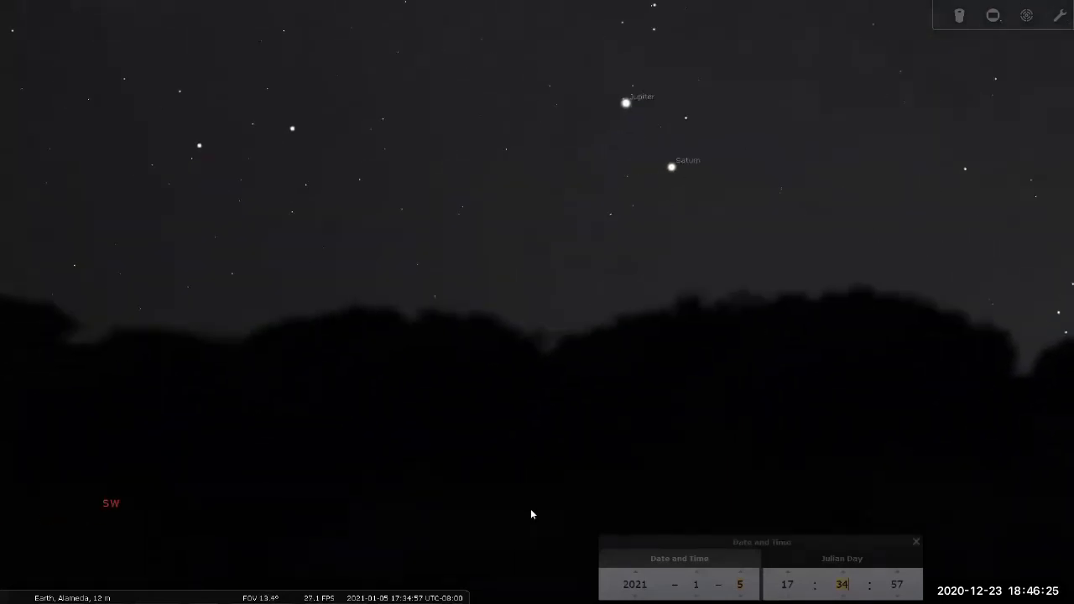
pyautogui.click(642, 585)
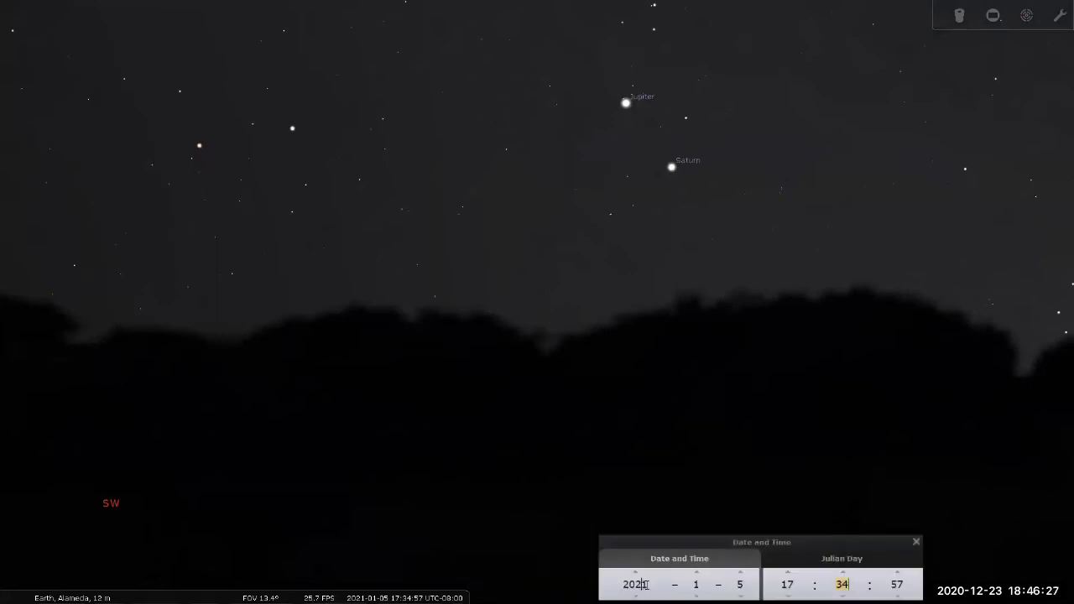
pyautogui.hotkey('shift', 'Right')
pyautogui.write('0')
pyautogui.click(699, 585)
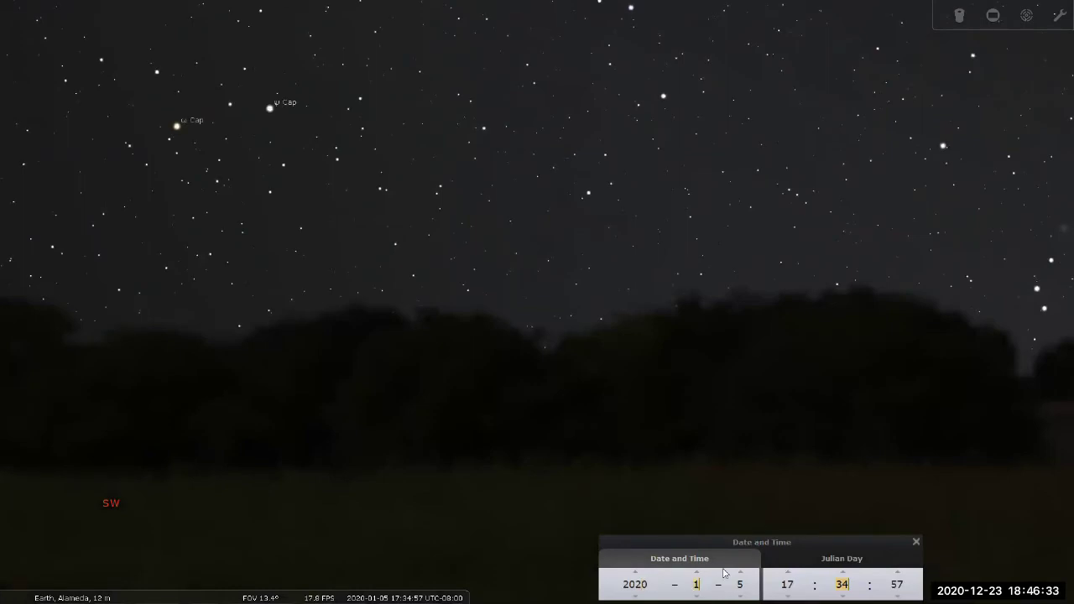
pyautogui.write('8')
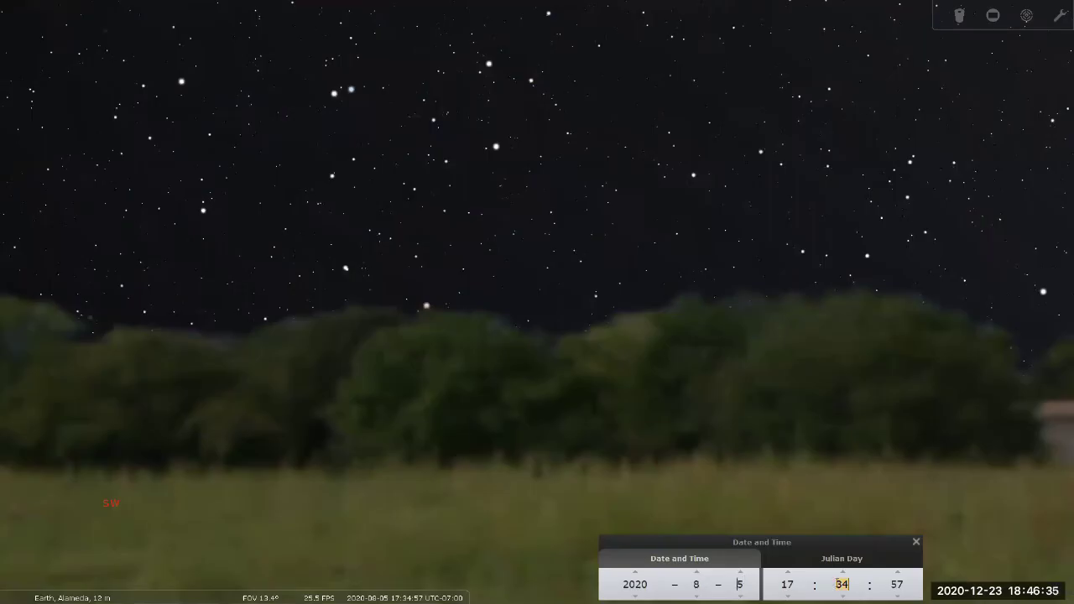
pyautogui.write('1')
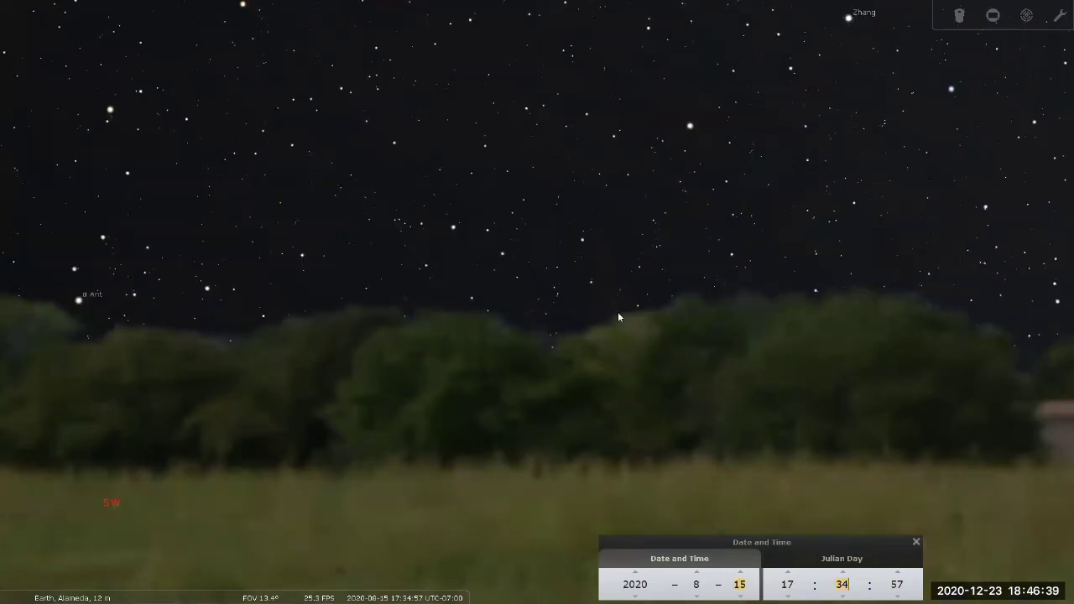
# Search for Mars and centre the view on it
pyautogui.scroll(-1, 617, 311)
pyautogui.moveTo(617, 311); pyautogui.dragTo(757, 507)
pyautogui.scroll(-2, 11, 453)
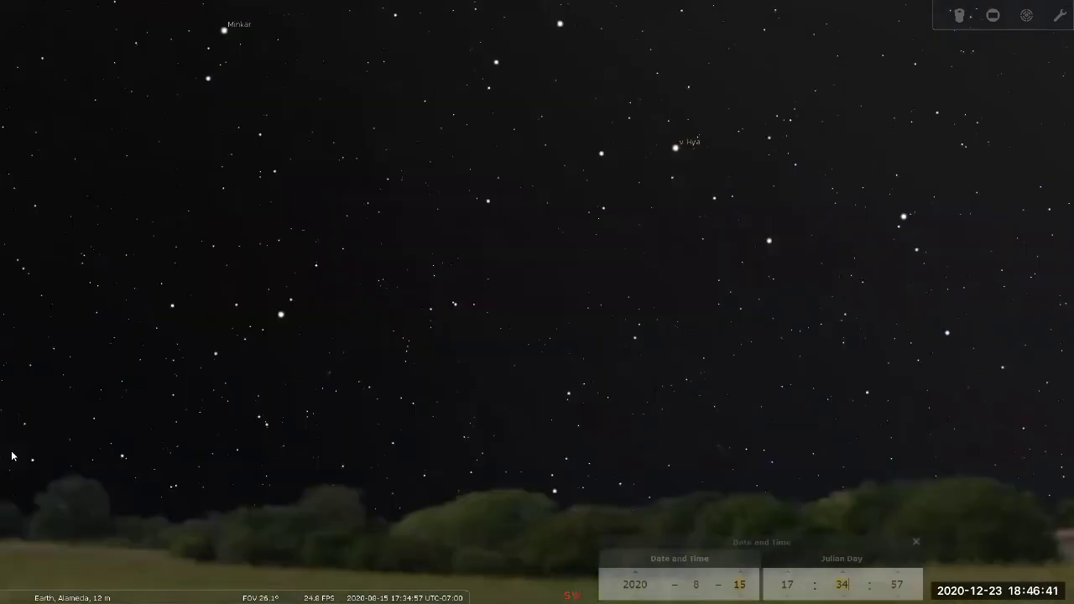
pyautogui.click(16, 444)
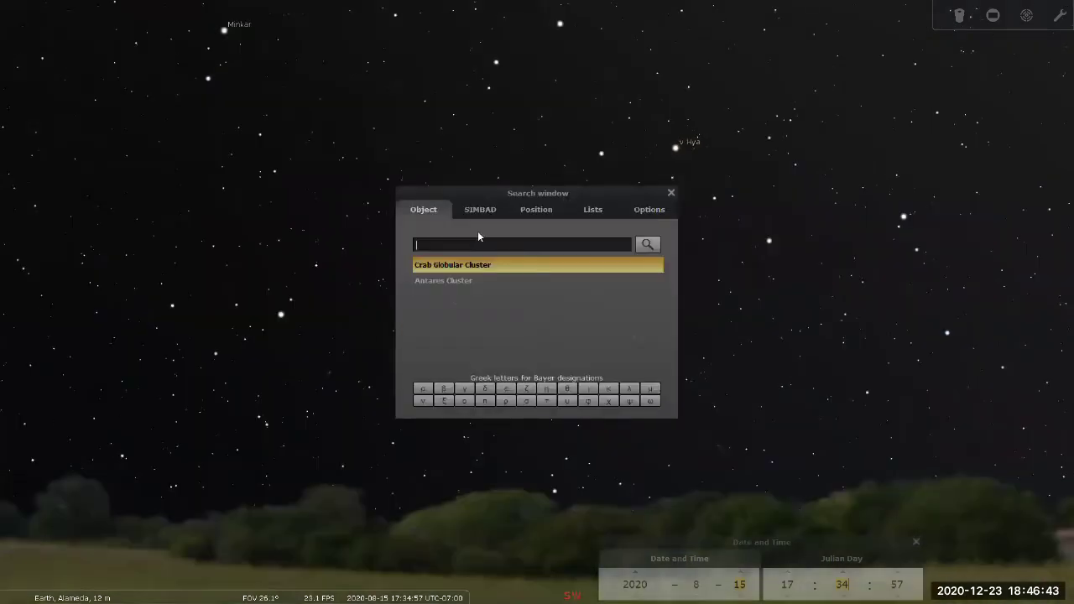
pyautogui.write('mars')
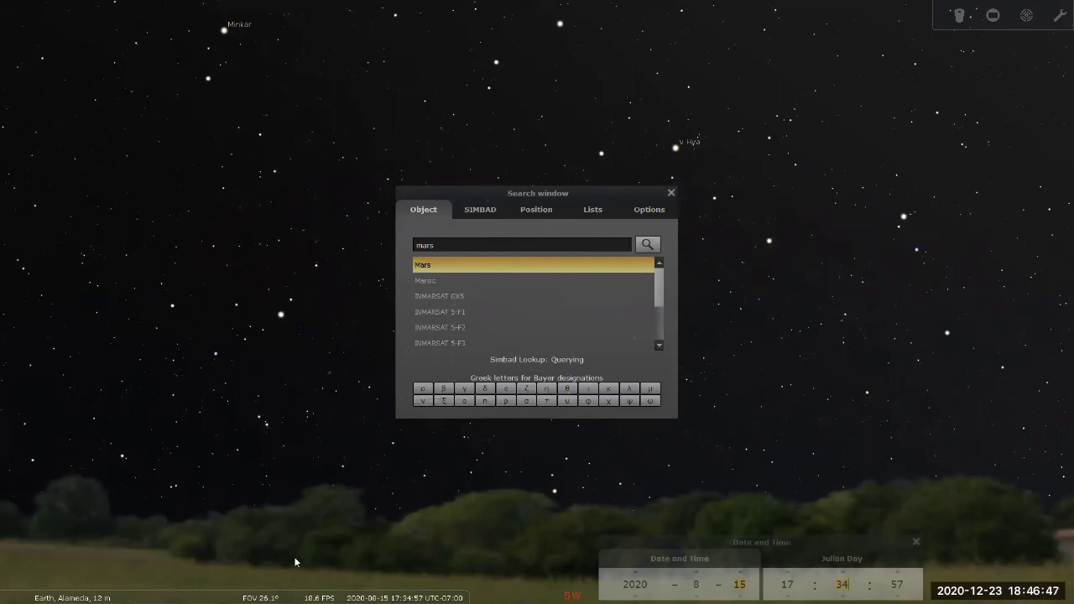
pyautogui.press('Return')
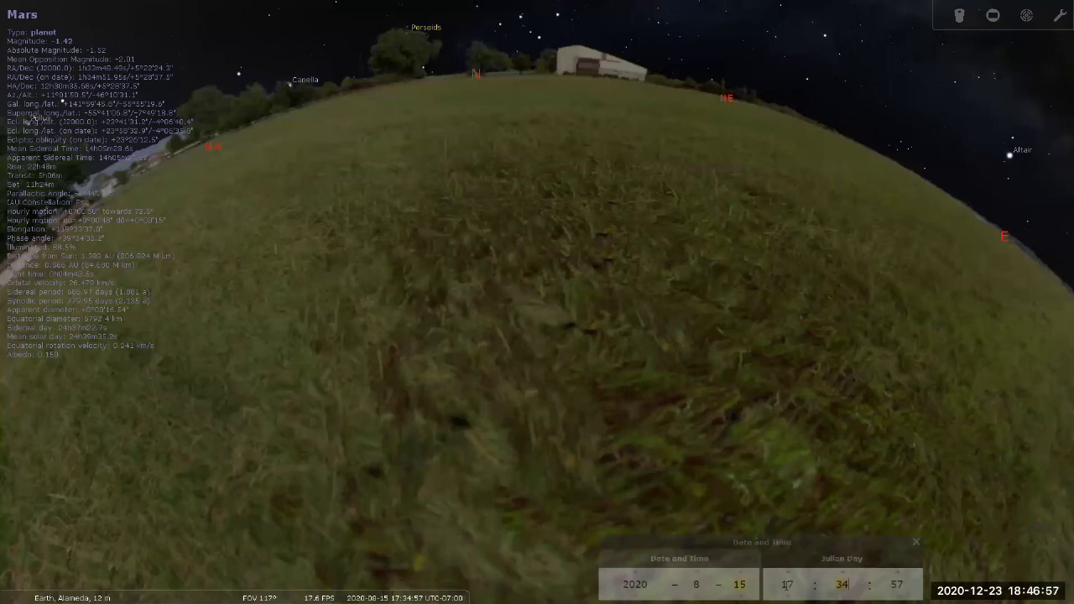
# Step the time on 2020-08-15 back to 10:29 and zoom in on Mars above the western horizon
pyautogui.scroll(-1, 843, 584)
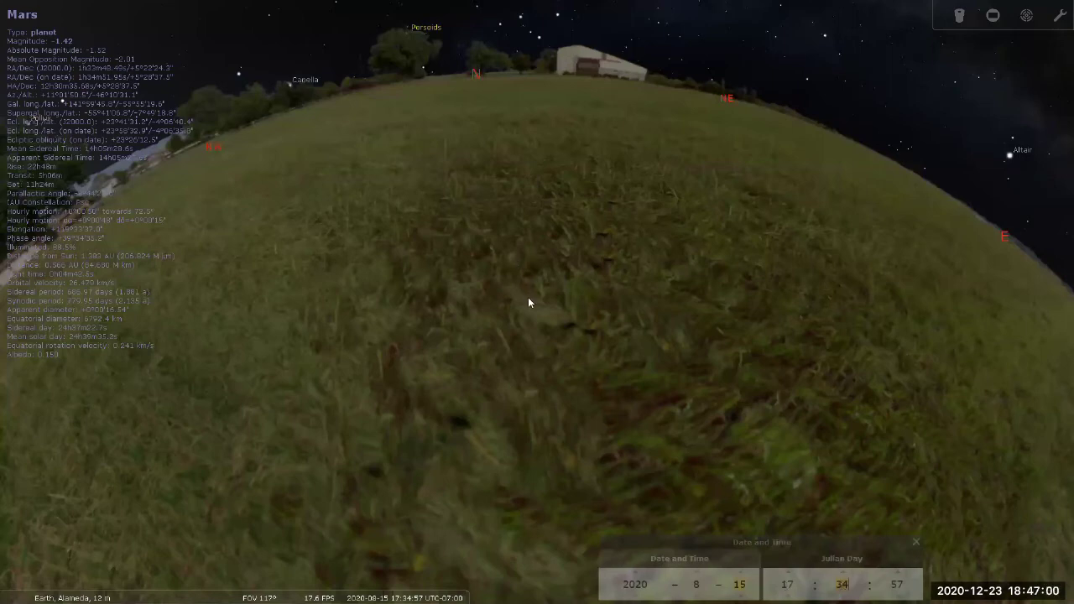
pyautogui.scroll(-10, 528, 297)
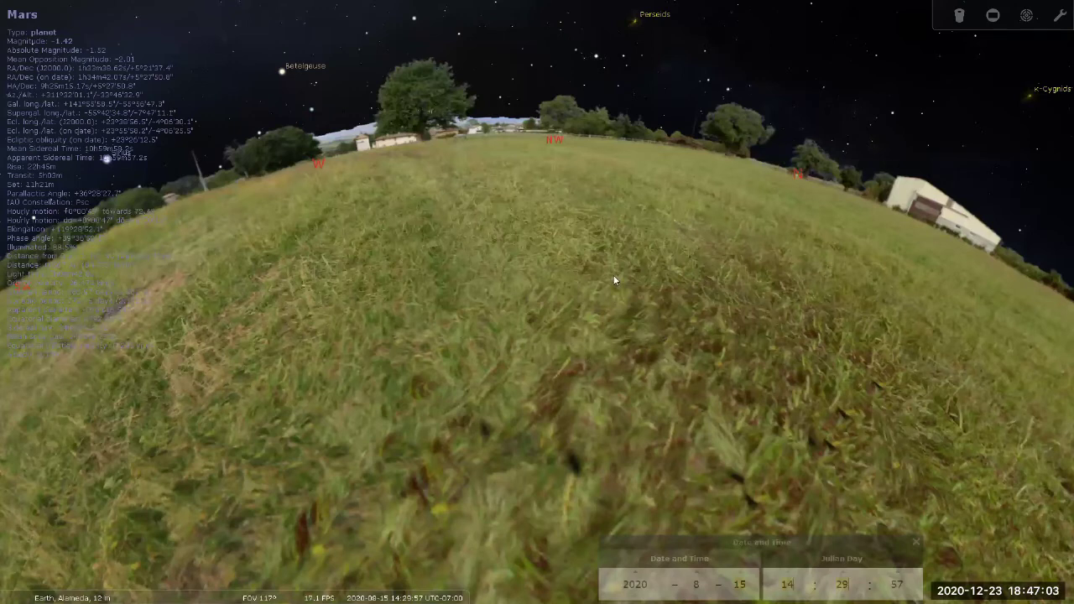
pyautogui.scroll(10, 613, 281)
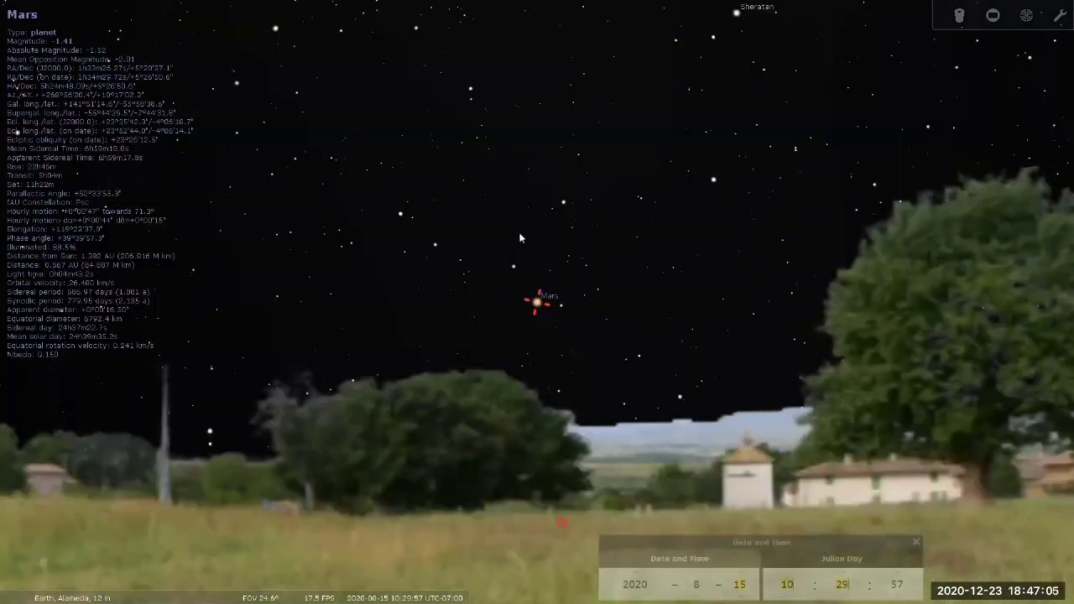
# Zoom in on Mars to a field of view of about 15.8° above the western horizon and clear its selection
pyautogui.scroll(1, 692, 479)
pyautogui.scroll(3, 494, 233)
pyautogui.moveTo(551, 343); pyautogui.dragTo(519, 205)
pyautogui.rightClick(521, 208)
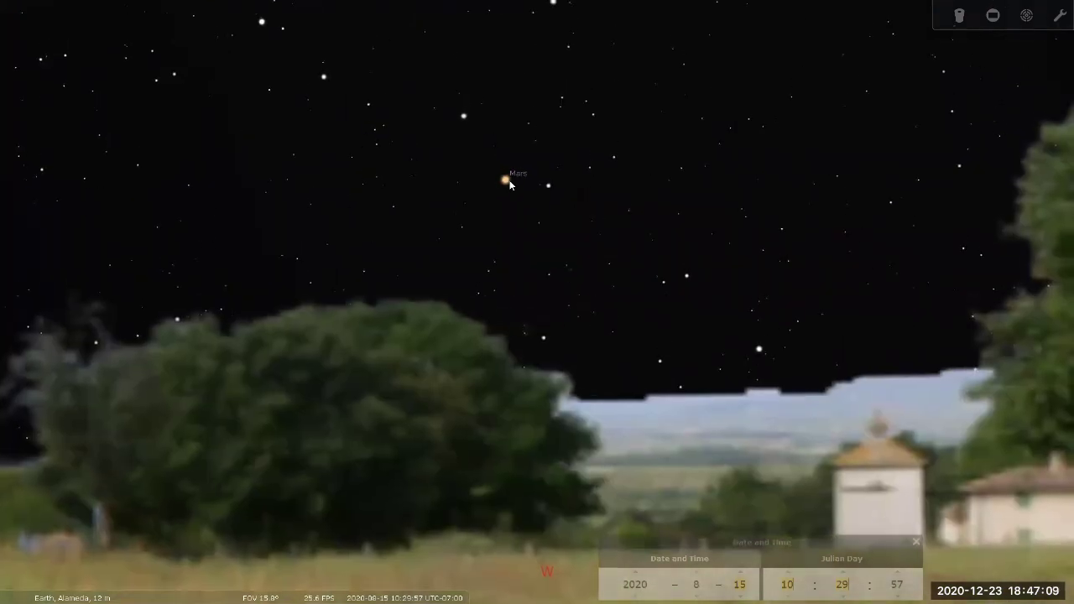
# Advance the date day by day to 2020-08-18 and step the time back to 10:19 so Mars stays above the trees
pyautogui.click(737, 583)
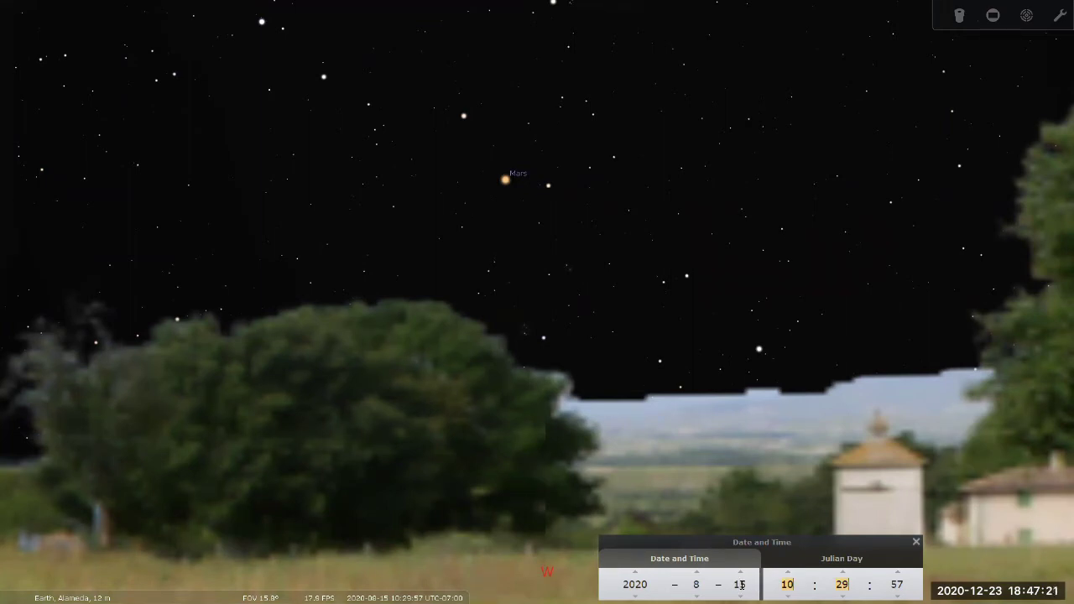
pyautogui.scroll(1, 741, 584)
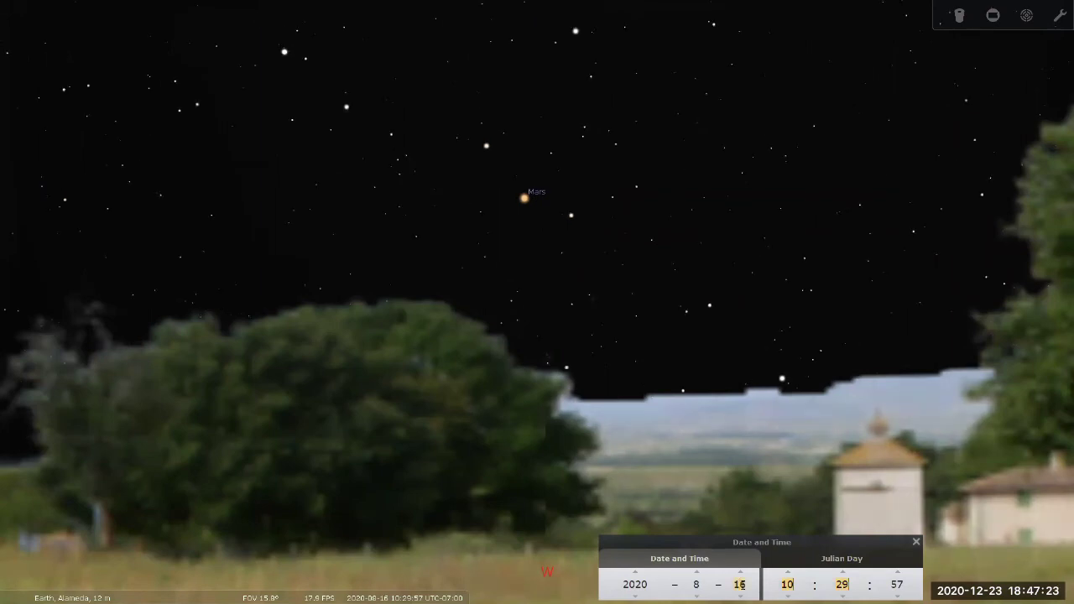
pyautogui.scroll(-6, 842, 584)
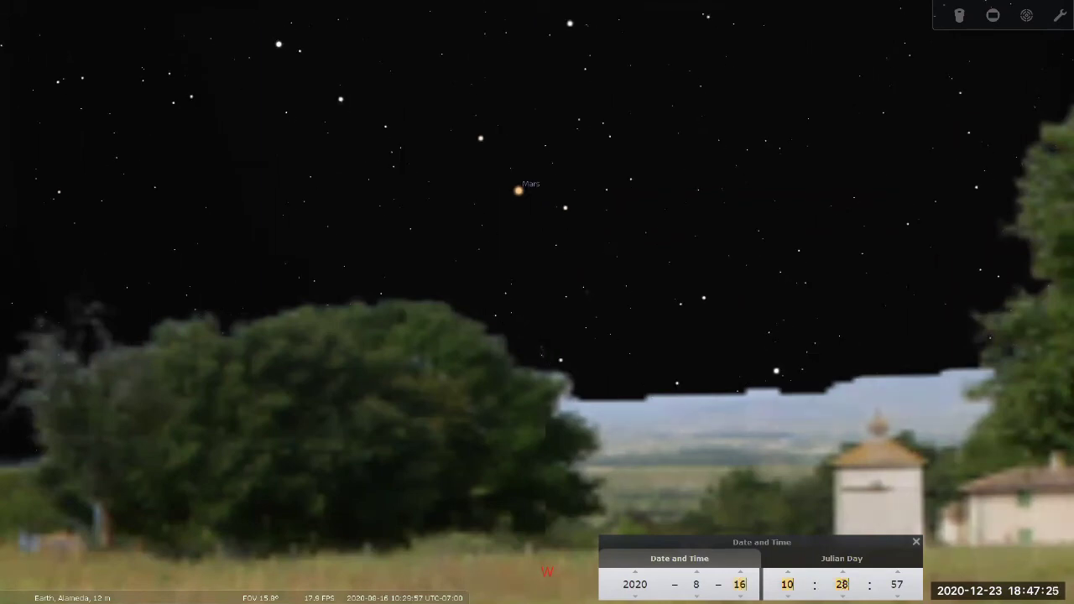
pyautogui.scroll(1, 739, 585)
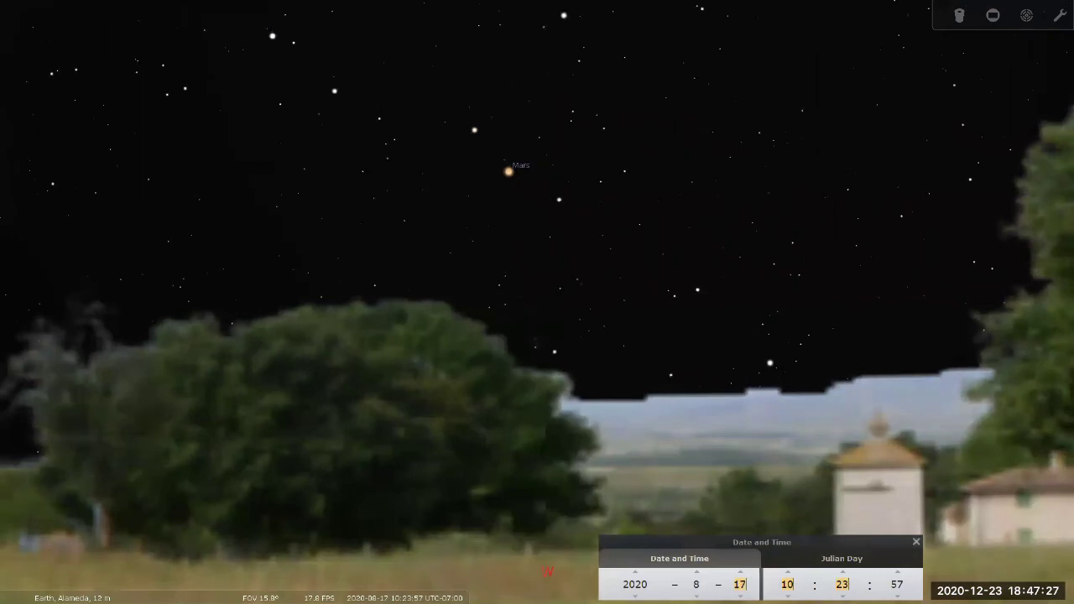
pyautogui.press('Down')
pyautogui.press('Down')
pyautogui.press('Down')
pyautogui.press('Down')
pyautogui.scroll(1, 742, 587)
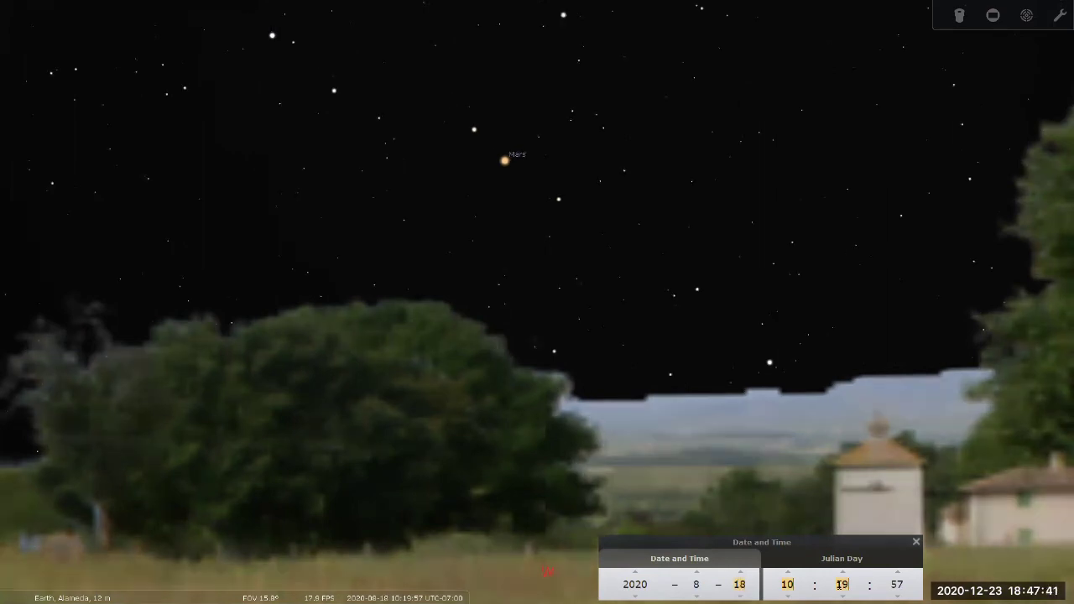
# Advance the date to 2020-08-19 and step the time back to 10:08
pyautogui.scroll(-5, 842, 584)
pyautogui.scroll(1, 739, 584)
pyautogui.scroll(-6, 841, 584)
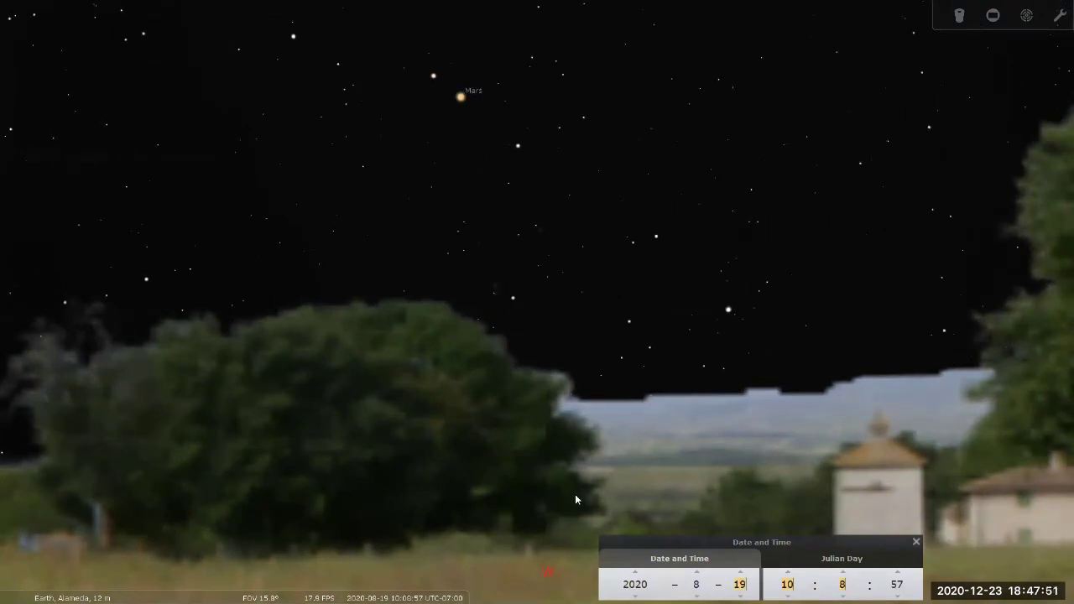
# Advance the date to 2020-08-20 and step the time back to 10:04, keeping Mars in view above the horizon
pyautogui.click(578, 400)
pyautogui.press('Down')
pyautogui.press('Down')
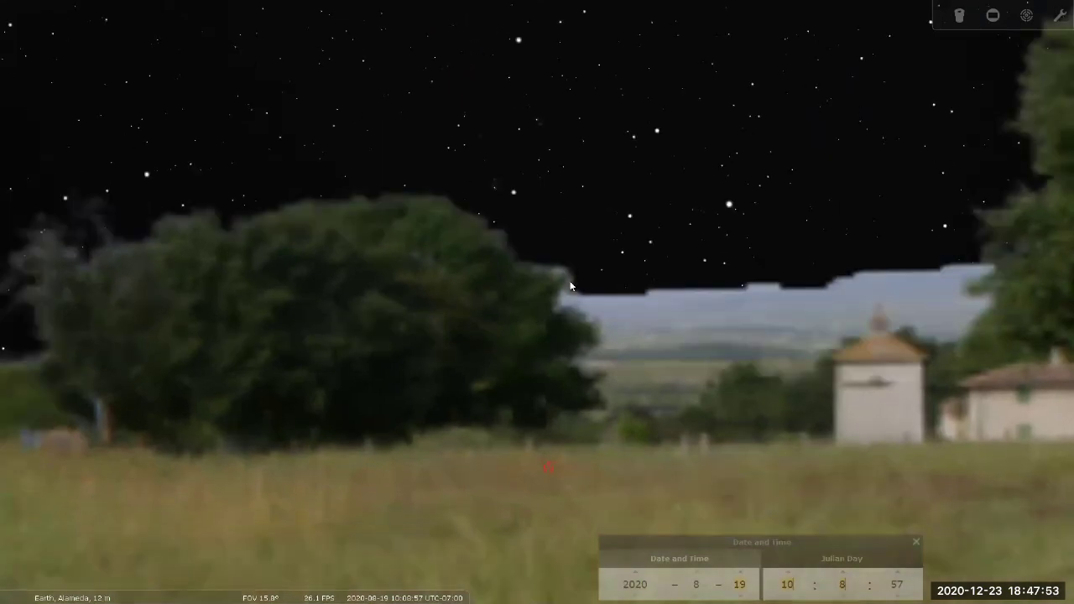
pyautogui.press('Up')
pyautogui.press('Up')
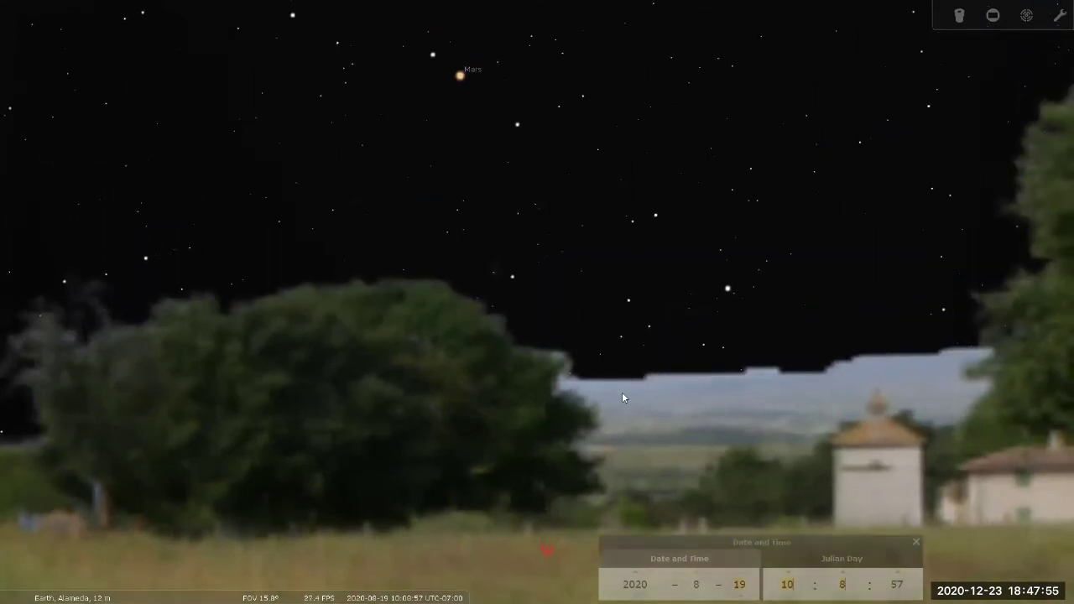
pyautogui.moveTo(646, 348); pyautogui.dragTo(651, 356)
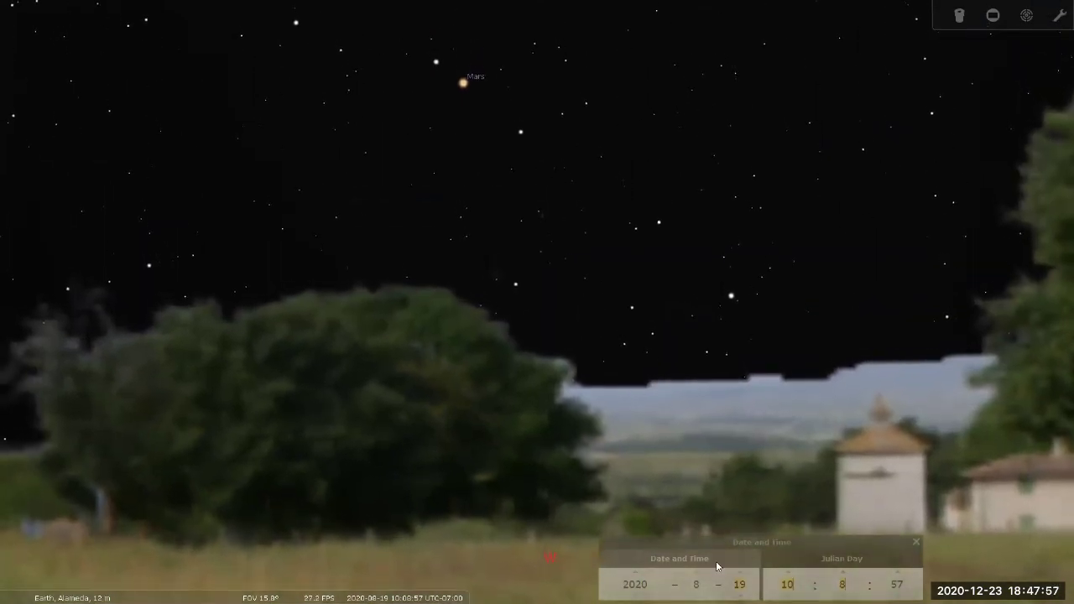
pyautogui.moveTo(711, 383); pyautogui.dragTo(715, 392)
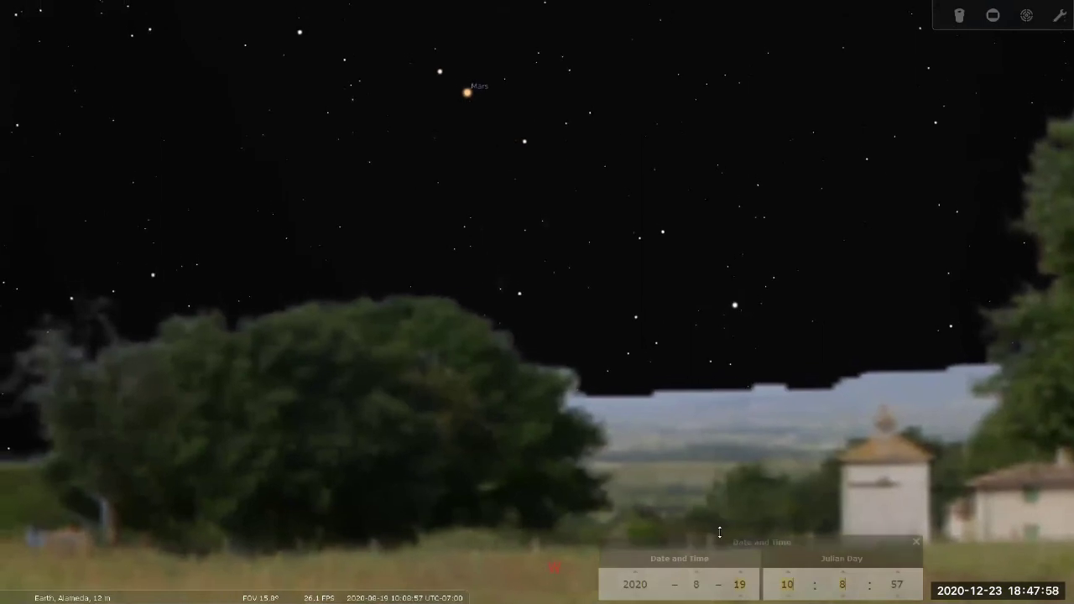
pyautogui.click(741, 583)
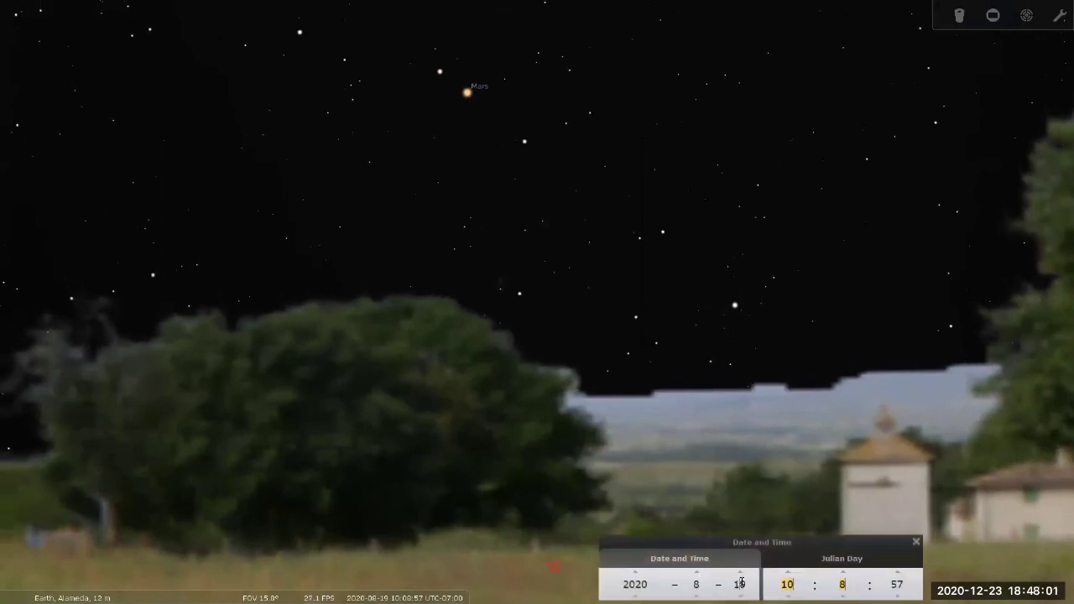
pyautogui.scroll(1, 740, 582)
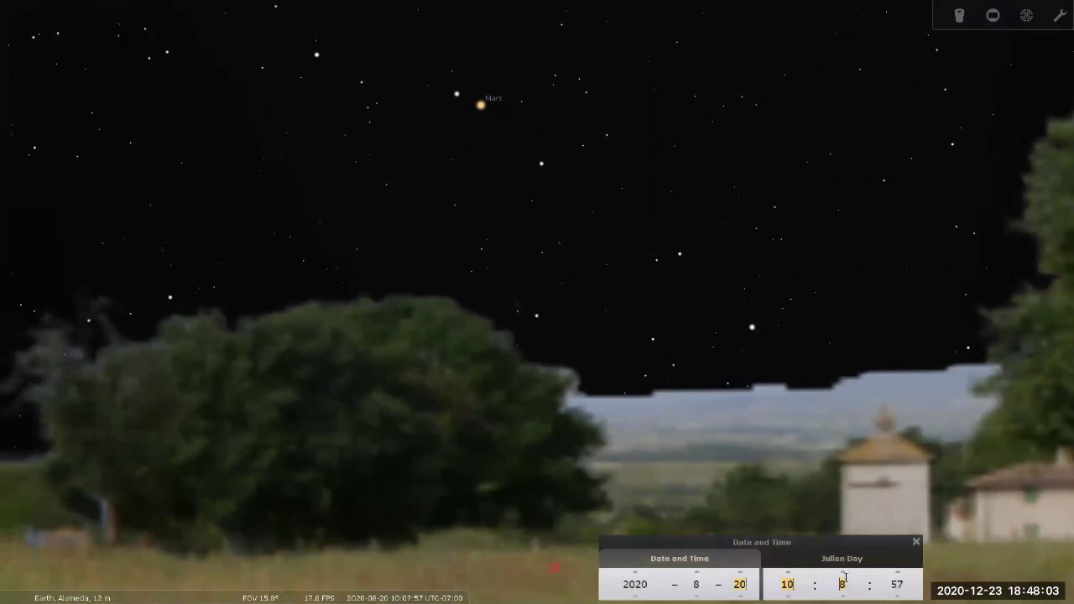
pyautogui.scroll(-4, 844, 579)
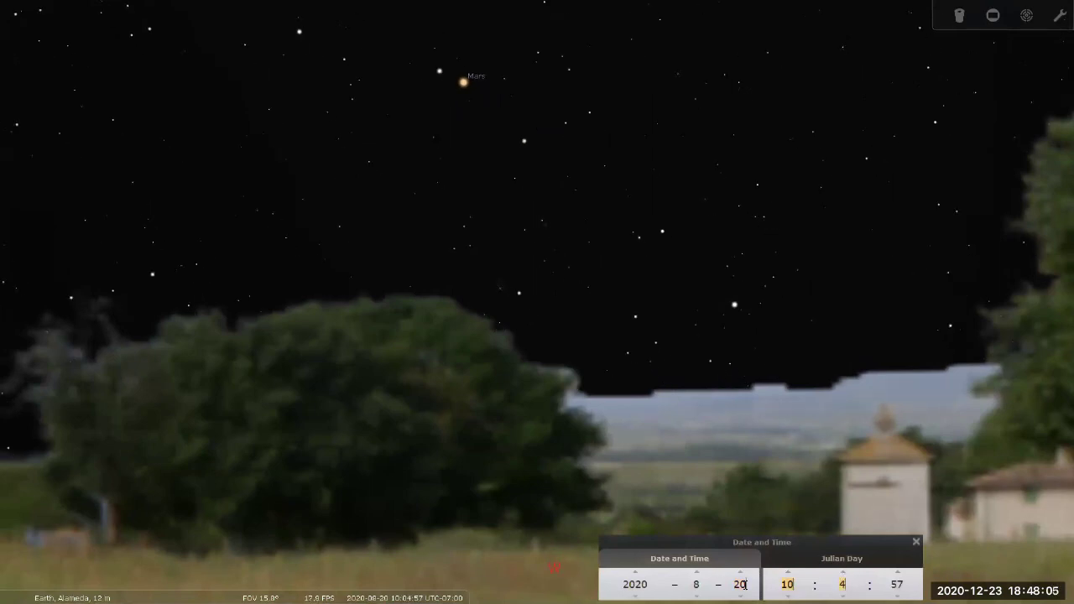
# Advance the date through 2020-08-21 to 2020-08-22 and step the time back to 9:53
pyautogui.scroll(1, 743, 585)
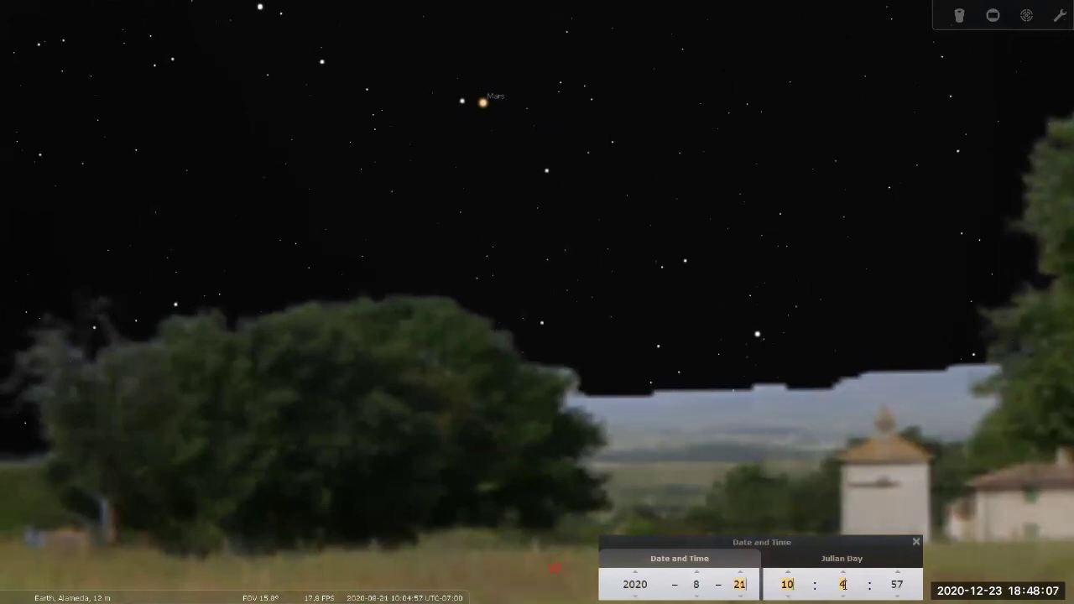
pyautogui.scroll(-6, 844, 583)
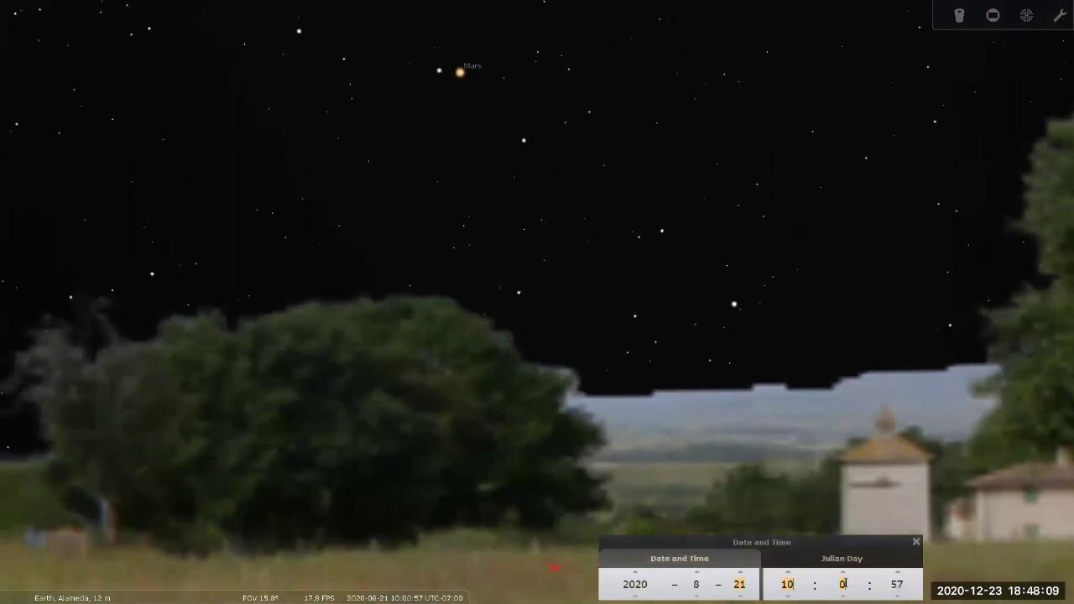
pyautogui.scroll(1, 739, 585)
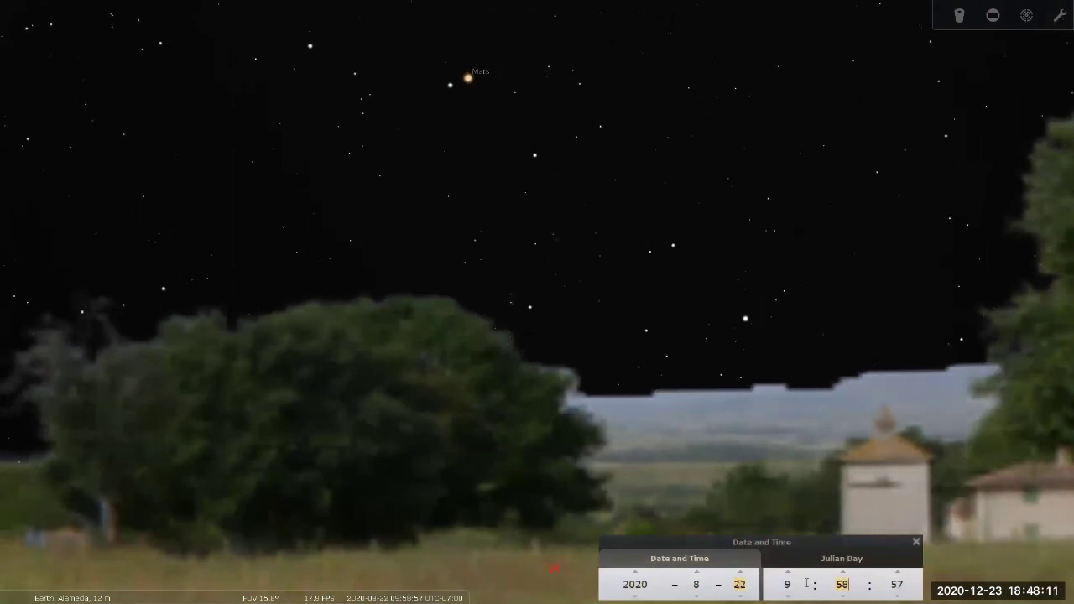
pyautogui.scroll(-5, 845, 582)
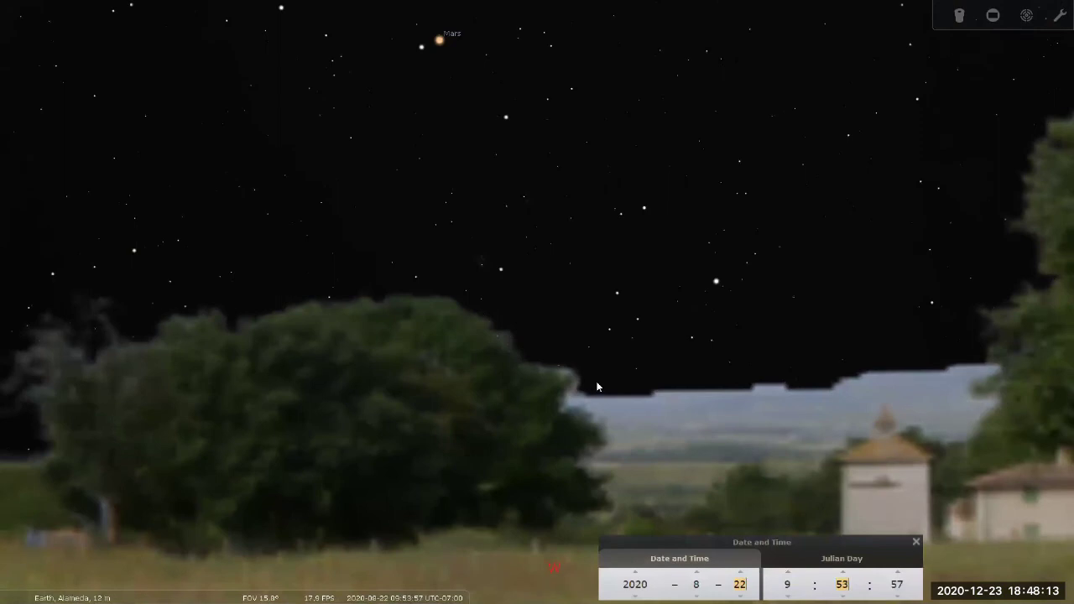
# Widen the field of view to about 18.7°, advance the date to 2020-08-30 and step the time back to 9:34
pyautogui.scroll(-2, 604, 408)
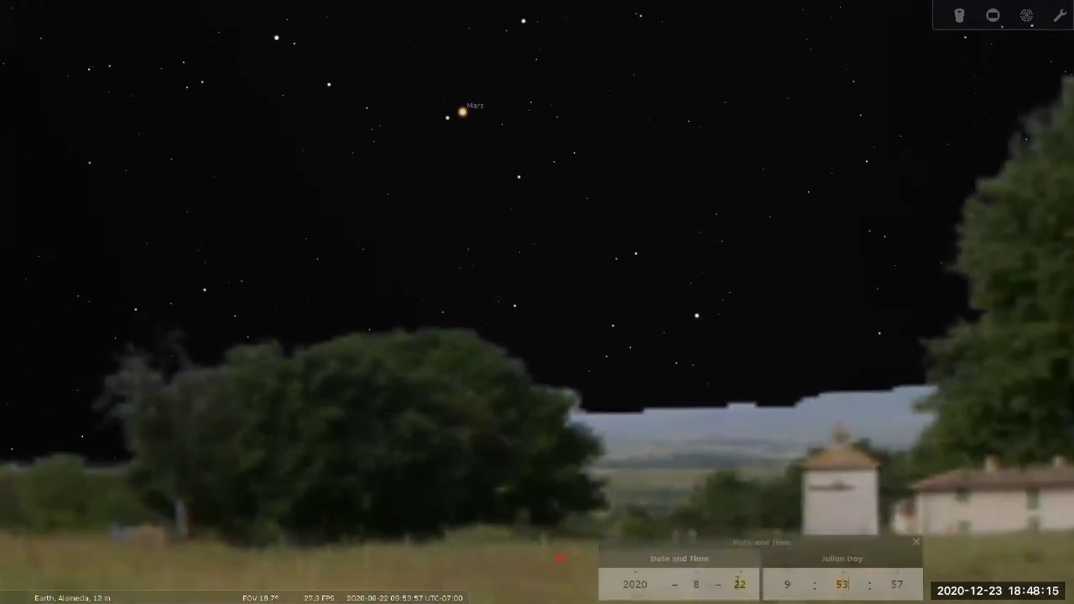
pyautogui.scroll(2, 741, 582)
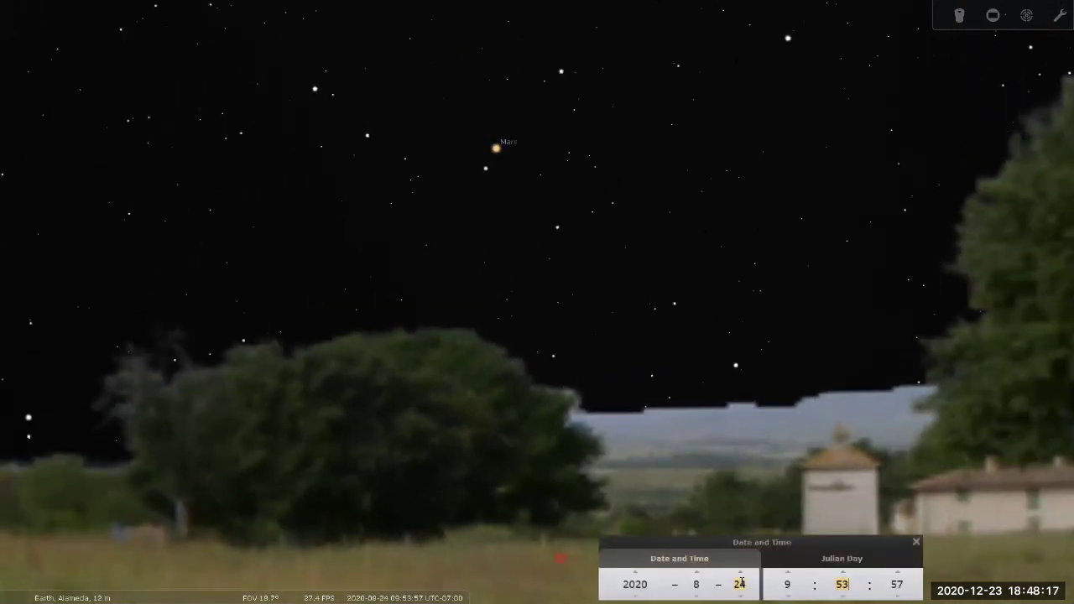
pyautogui.scroll(6, 741, 582)
pyautogui.scroll(-4, 841, 583)
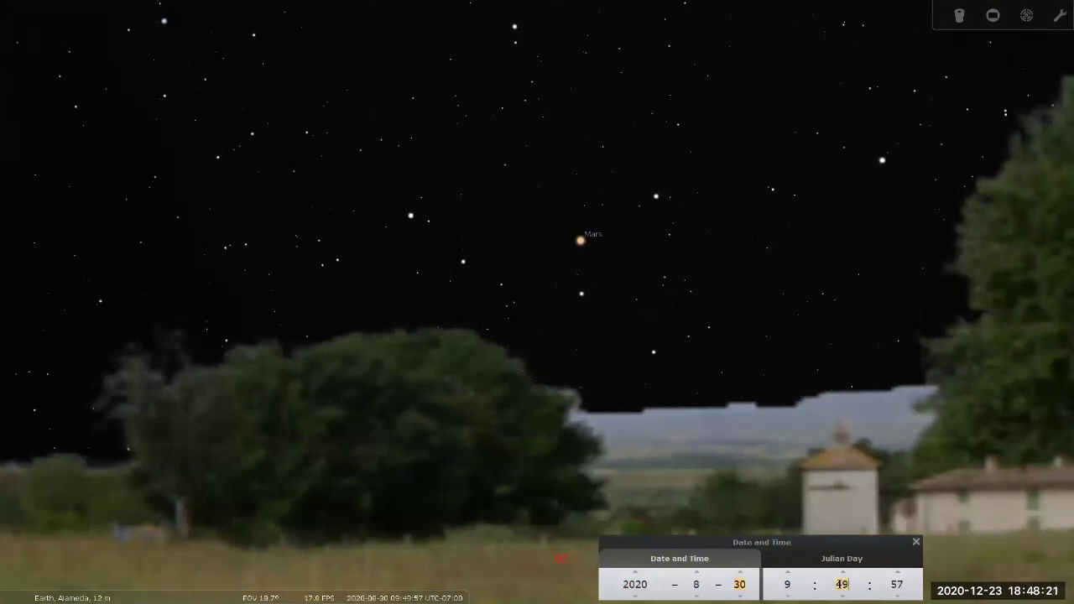
pyautogui.scroll(-18, 841, 583)
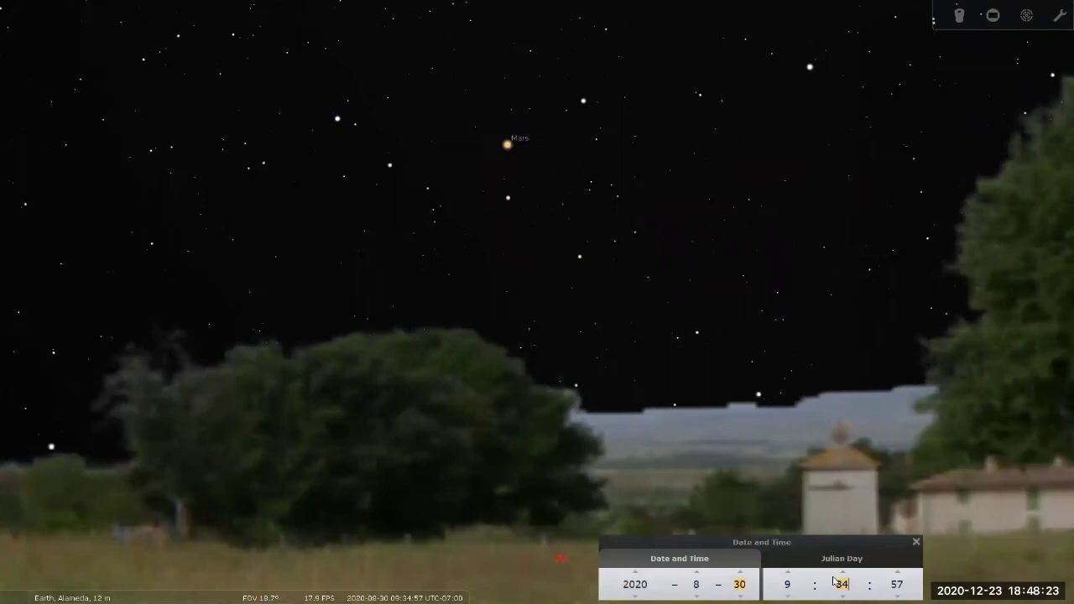
# Advance the date through 2020-08-31 to 2020-09-03 and step the time back to 9:18
pyautogui.scroll(2, 741, 582)
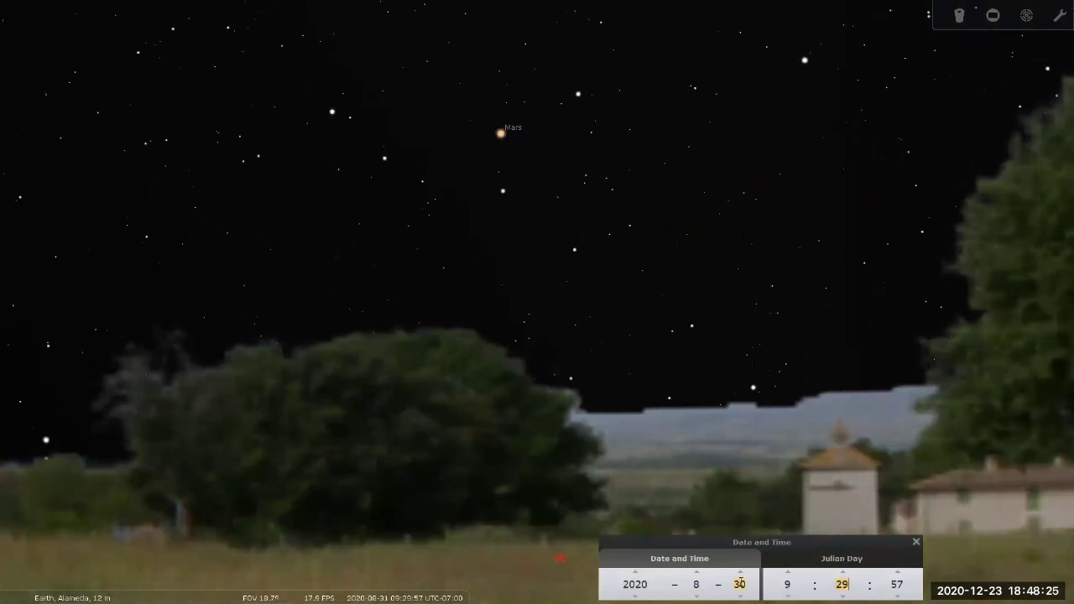
pyautogui.scroll(2, 740, 583)
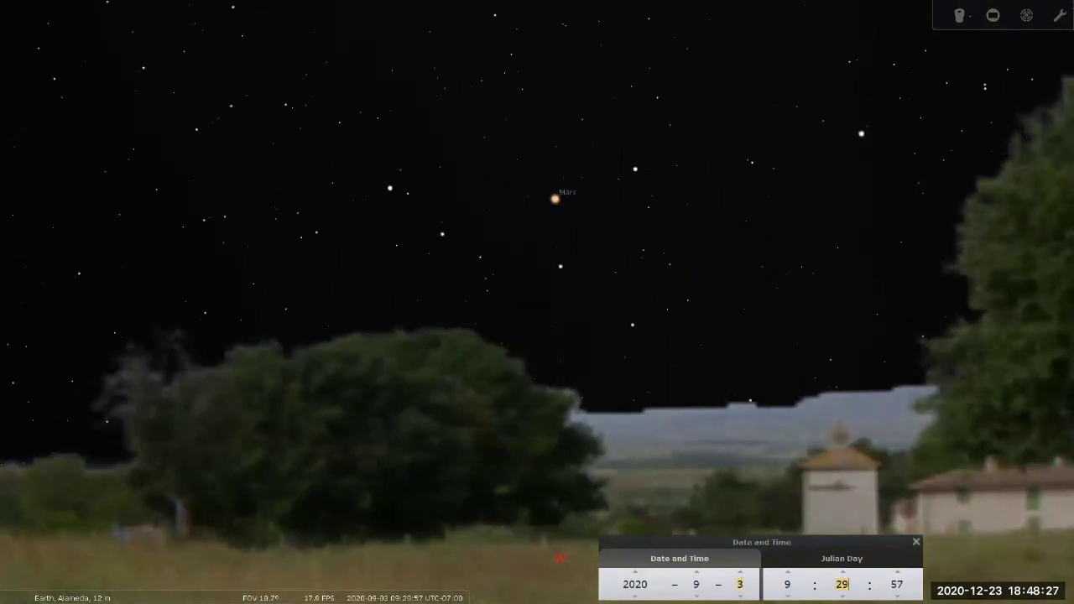
pyautogui.scroll(-3, 841, 583)
pyautogui.scroll(-9, 842, 583)
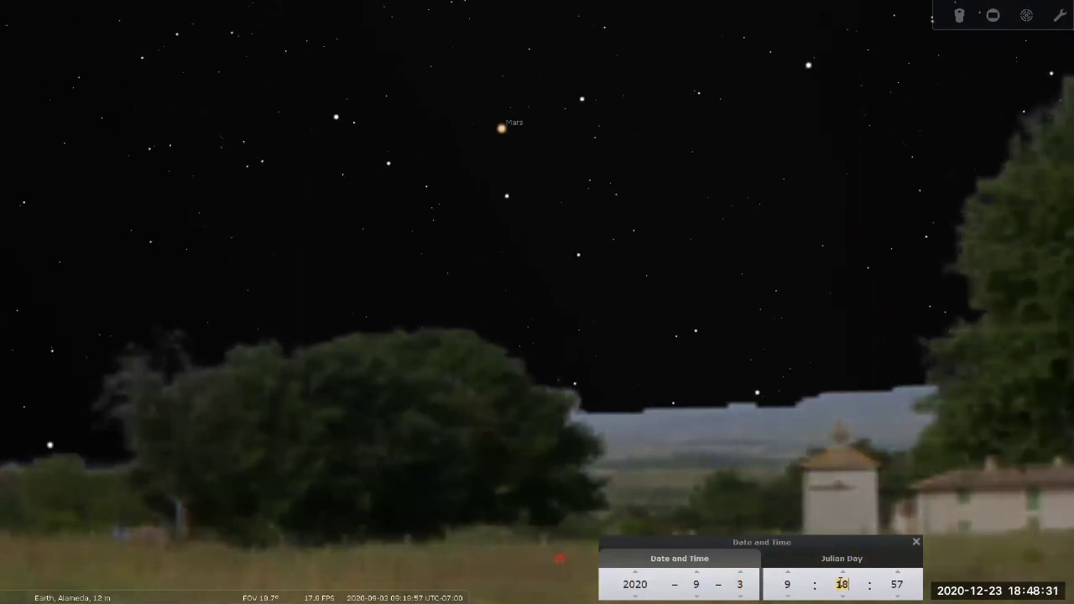
# Advance the date through 2020-09-05 and 2020-09-07 to 2020-09-11 and step the time back to 8:46
pyautogui.scroll(2, 738, 584)
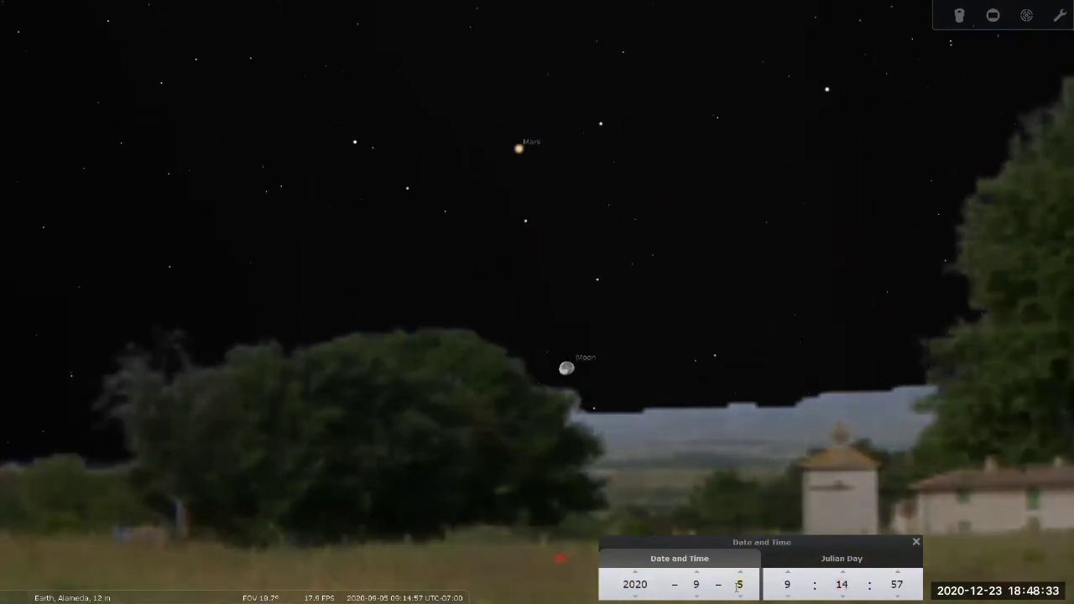
pyautogui.scroll(3, 738, 584)
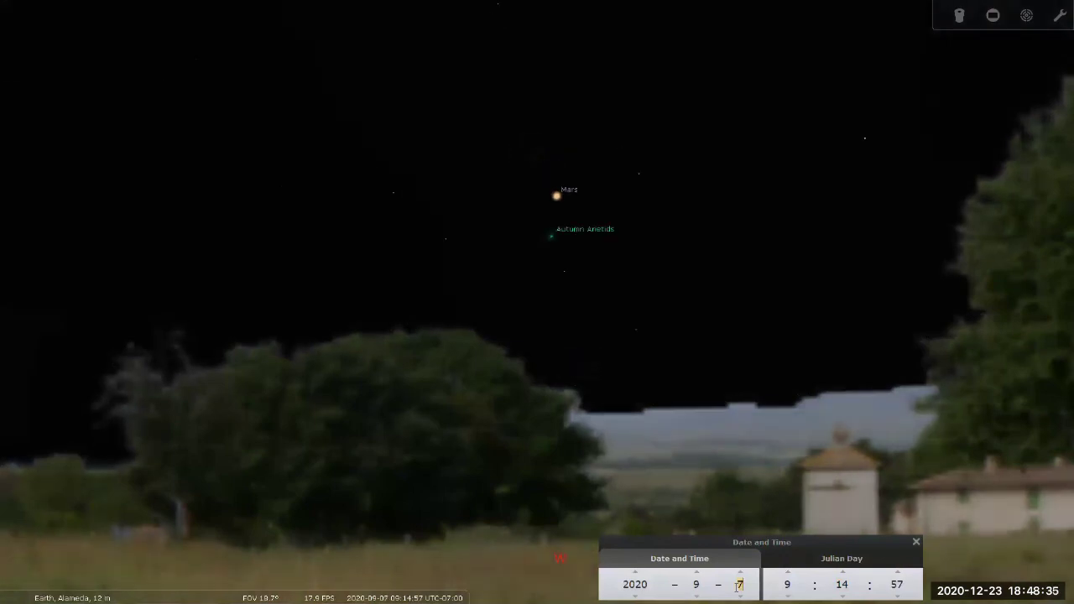
pyautogui.scroll(1, 737, 586)
pyautogui.scroll(-2, 739, 579)
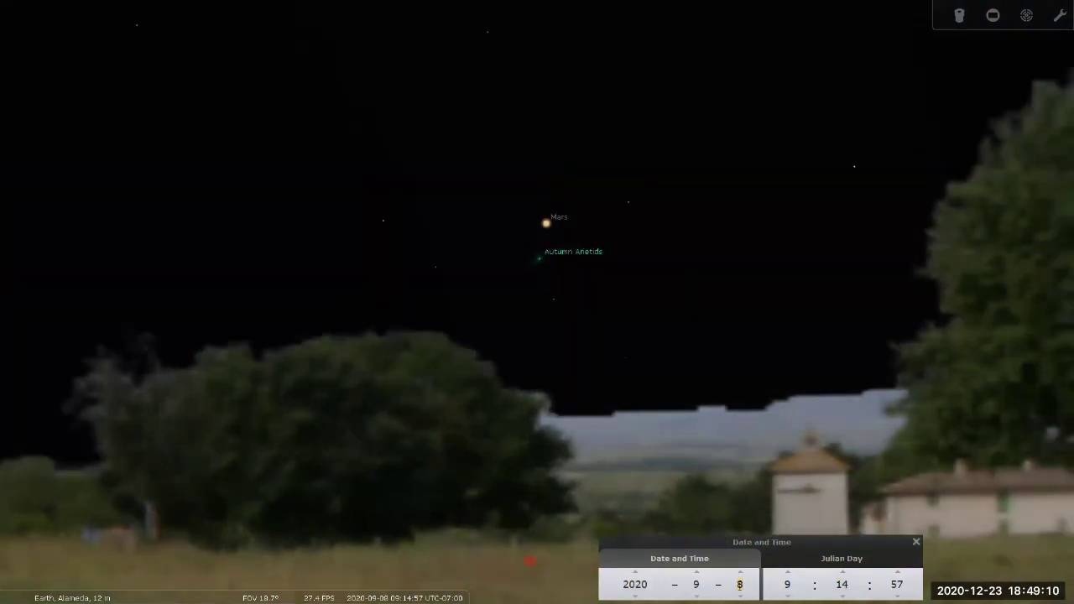
pyautogui.scroll(3, 739, 584)
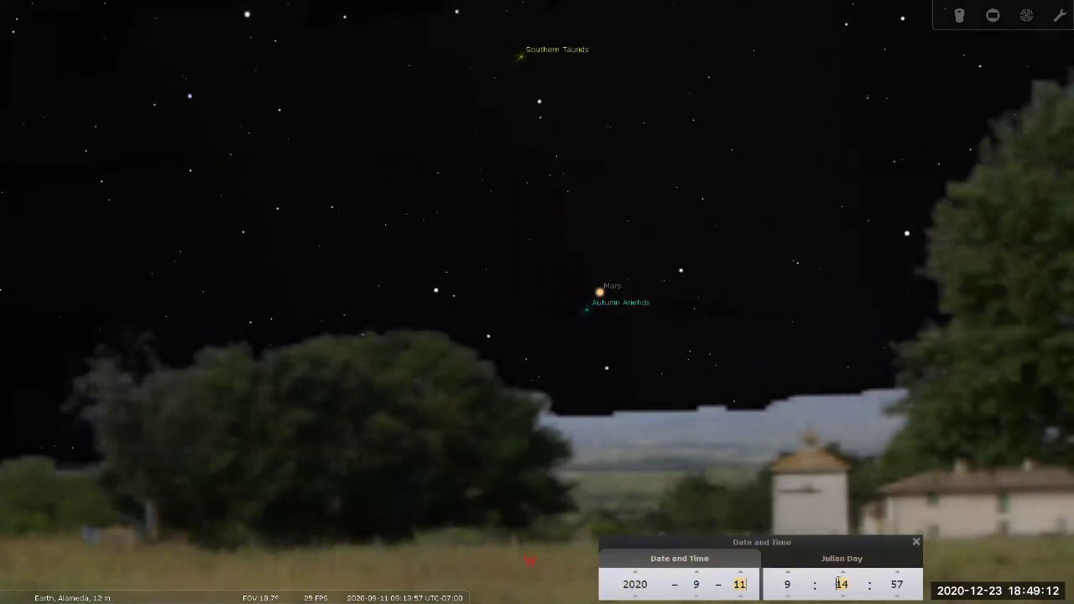
pyautogui.scroll(-19, 840, 584)
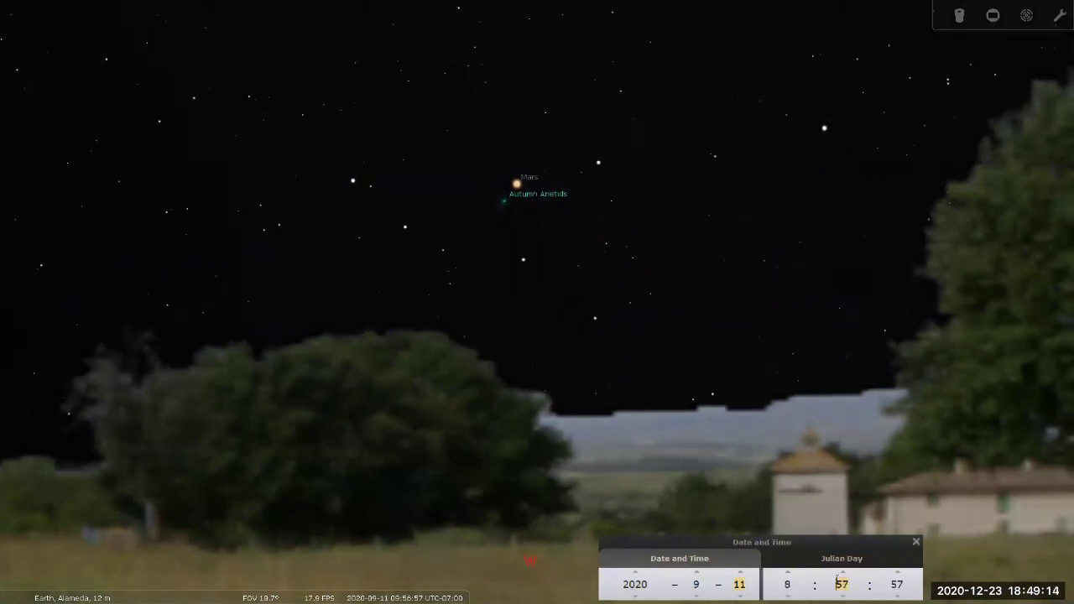
pyautogui.scroll(-6, 840, 584)
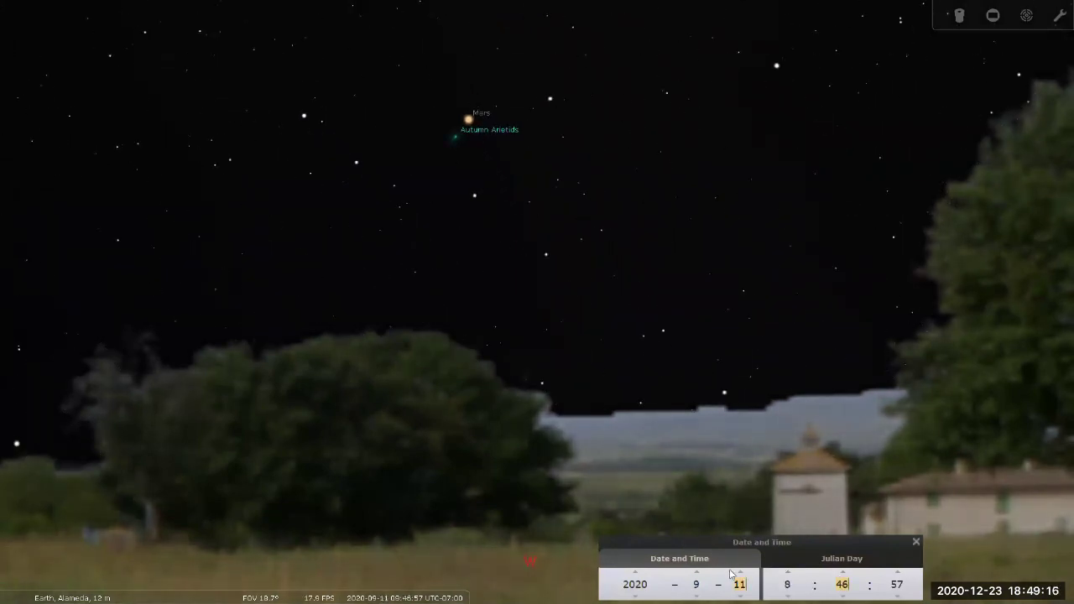
# Advance the date through 2020-09-13 and 2020-09-16 to 2020-09-20 and step the time back to 8:21
pyautogui.scroll(3, 739, 584)
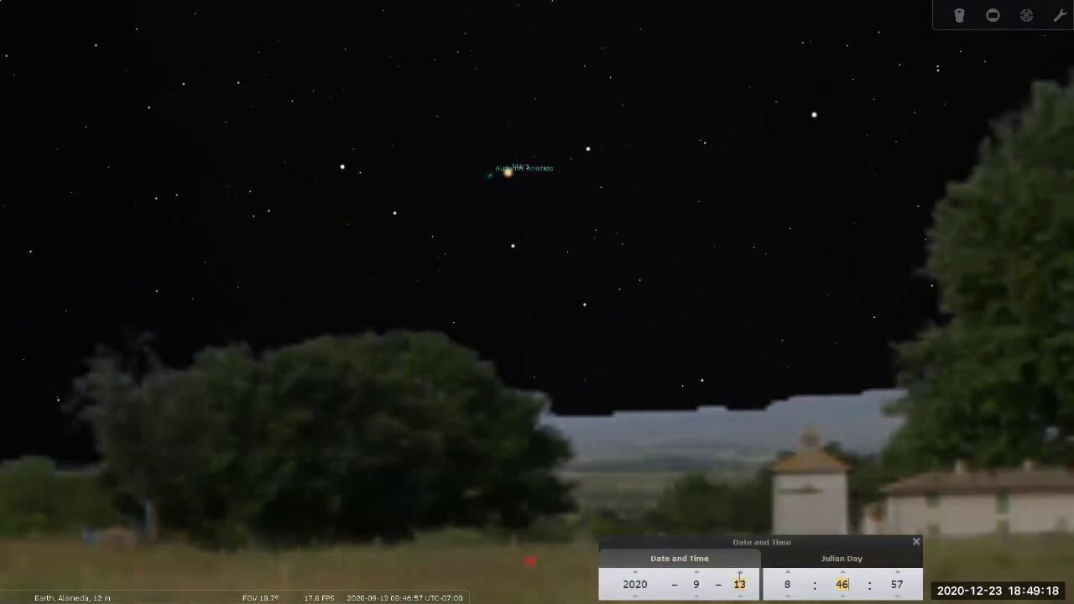
pyautogui.scroll(2, 739, 584)
pyautogui.scroll(-4, 842, 579)
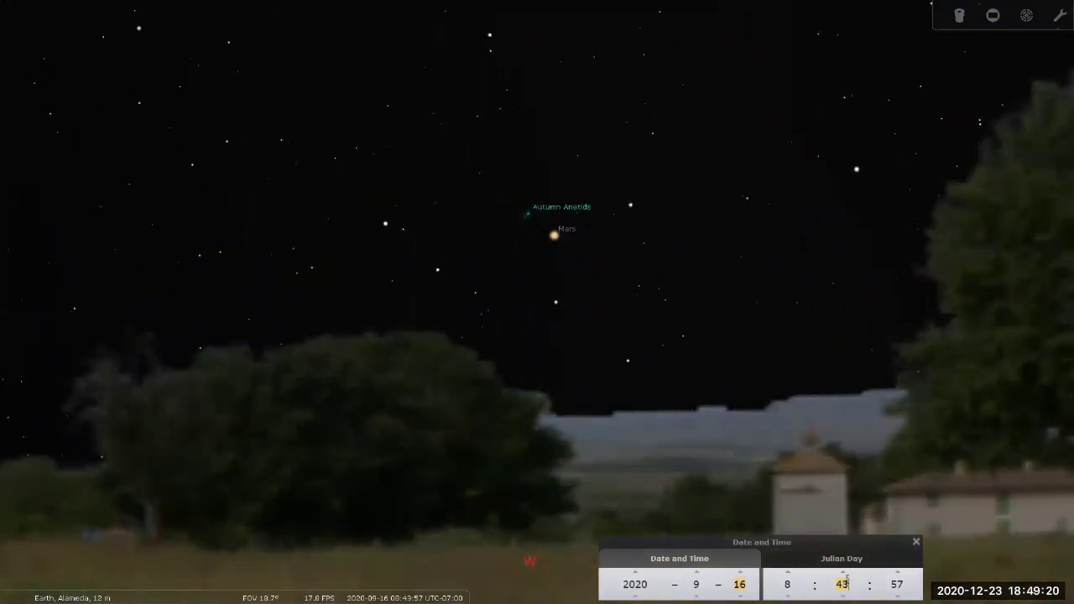
pyautogui.scroll(-14, 844, 579)
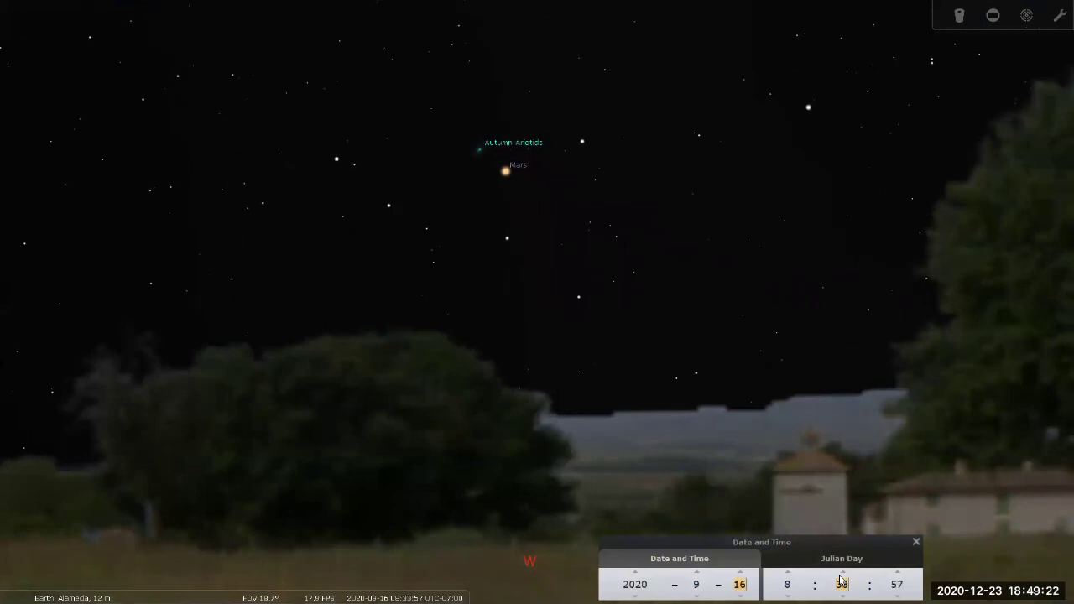
pyautogui.scroll(-3, 844, 578)
pyautogui.scroll(4, 739, 584)
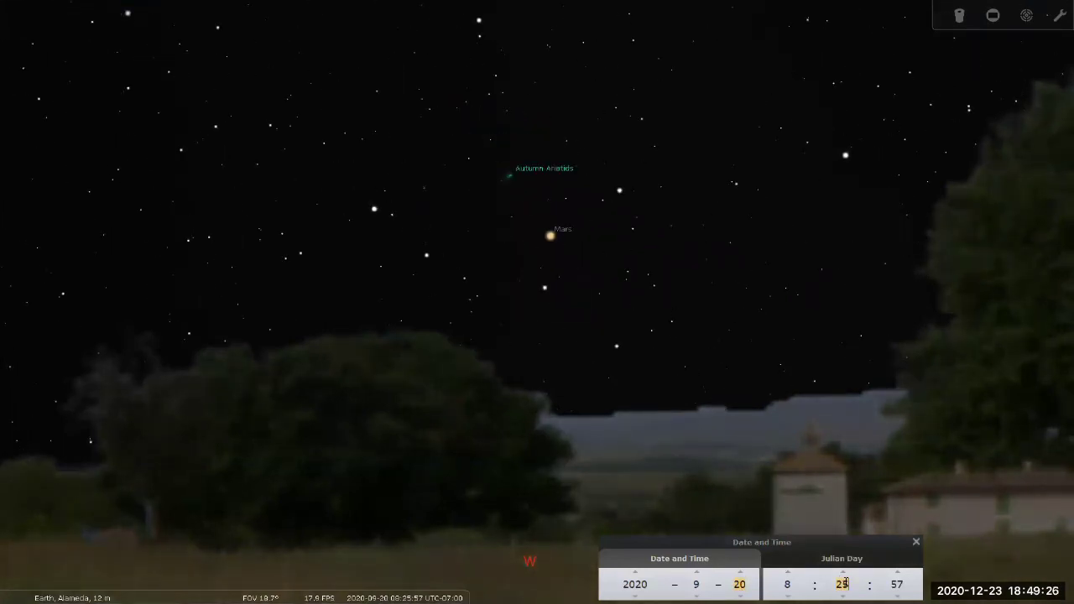
pyautogui.scroll(-4, 844, 583)
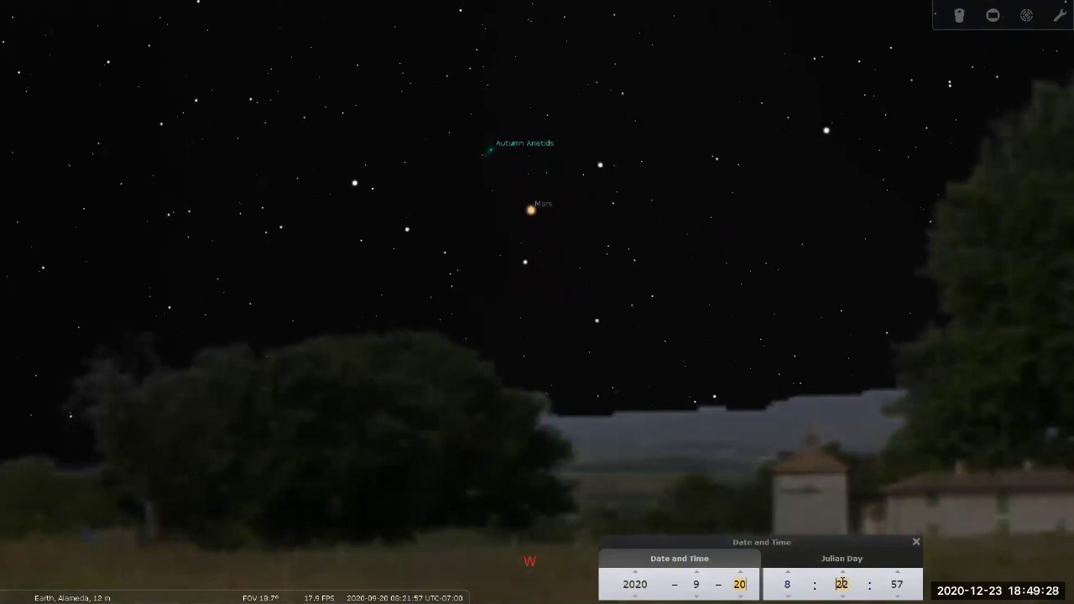
# Step the time on 2020-09-20 back to 8:10 to raise Mars higher above the western horizon
pyautogui.scroll(-8, 841, 583)
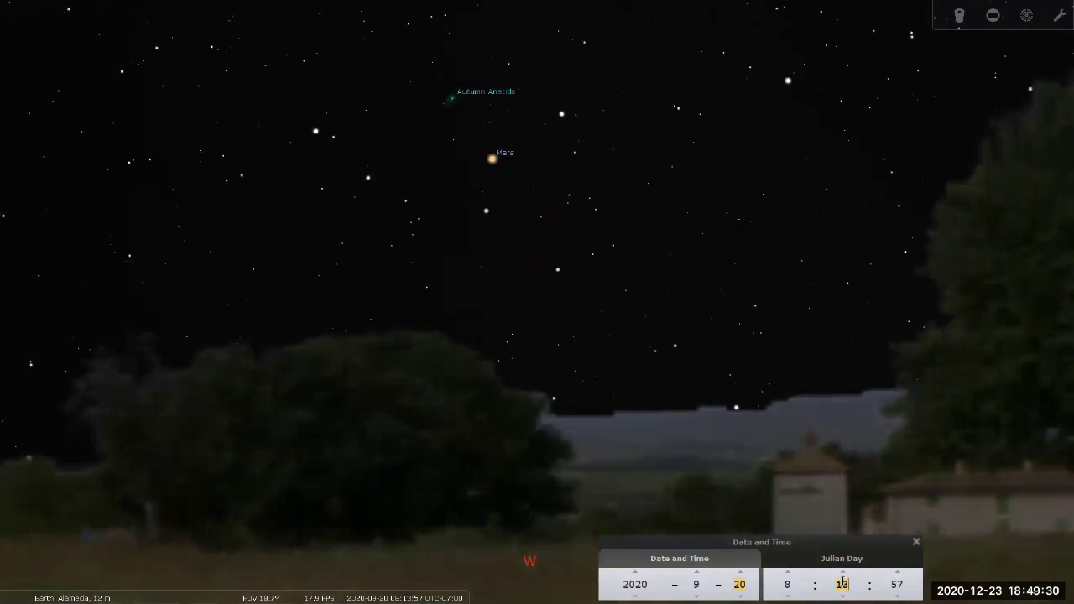
pyautogui.press('Down')
pyautogui.press('Down')
pyautogui.press('Down')
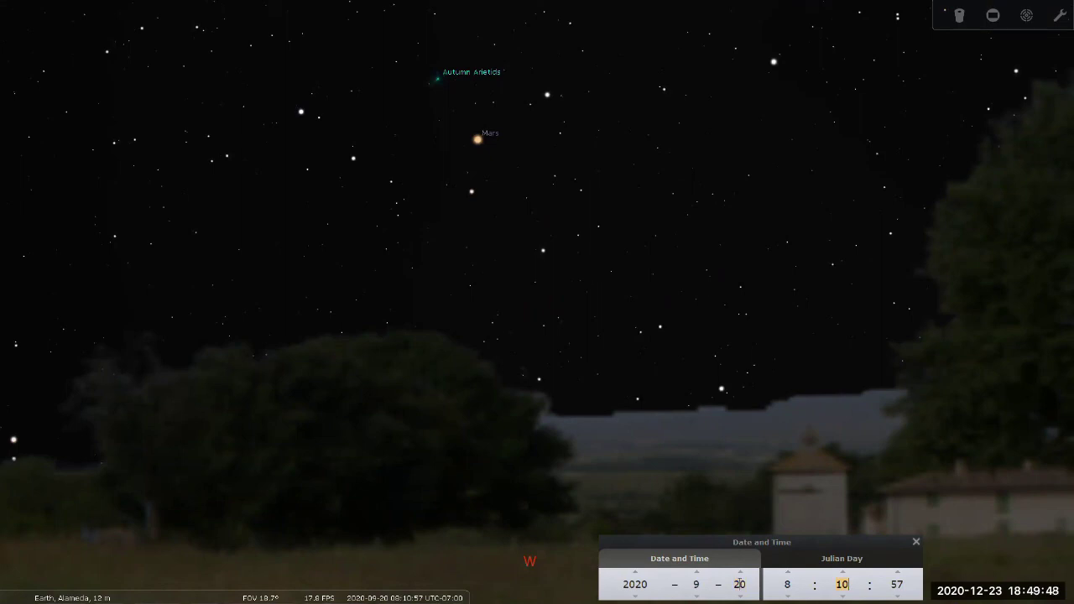
# Advance the date through 2020-09-22 and 2020-09-24 to 2020-09-25 and step the time back to 7:49
pyautogui.scroll(3, 739, 584)
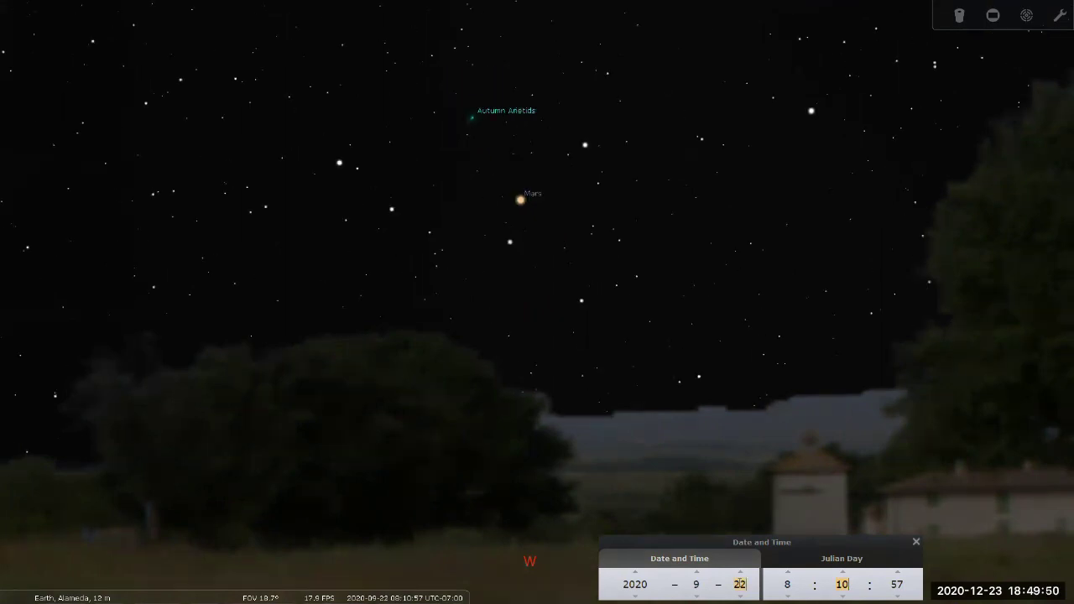
pyautogui.scroll(1, 739, 583)
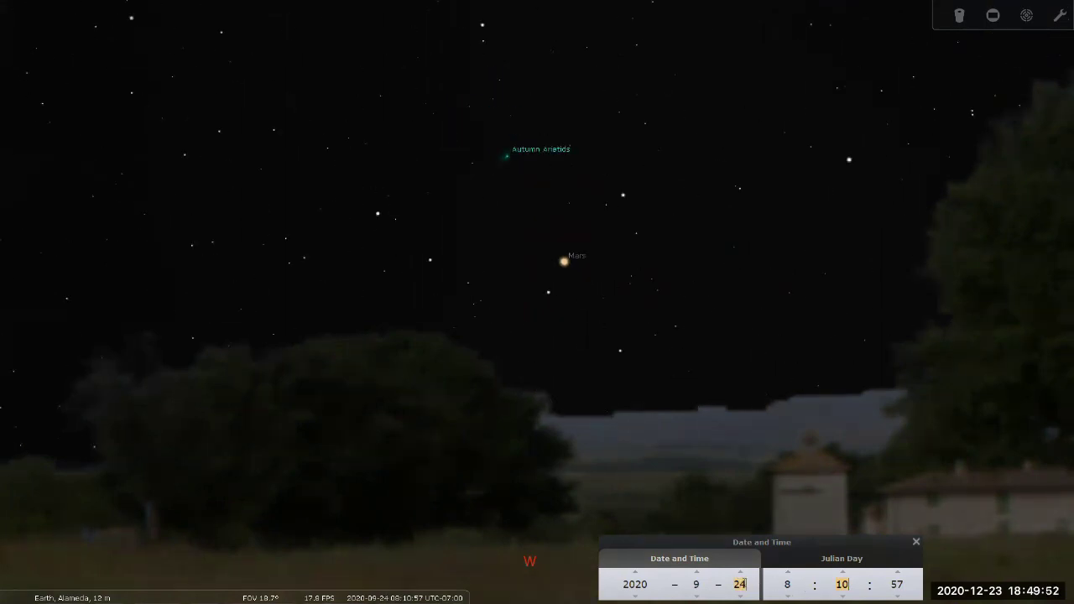
pyautogui.scroll(1, 753, 584)
pyautogui.scroll(-2, 842, 584)
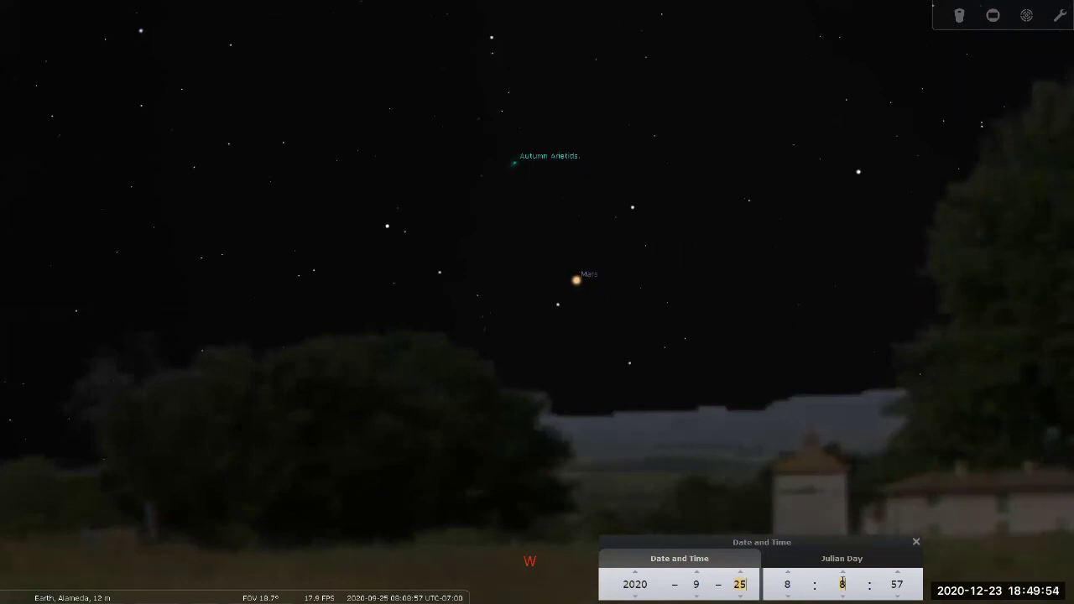
pyautogui.scroll(-3, 842, 584)
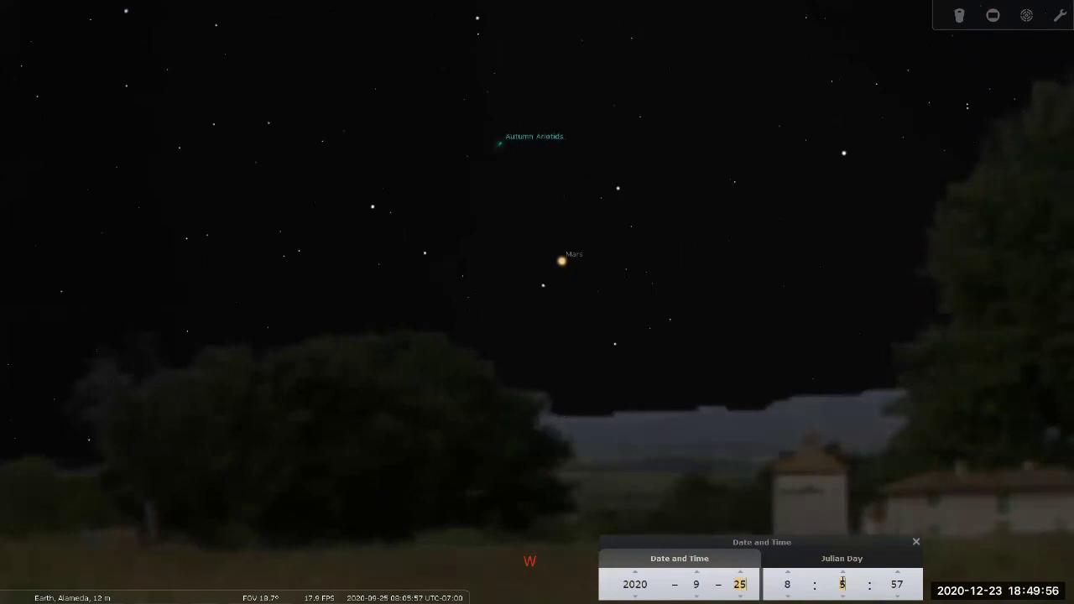
pyautogui.scroll(-16, 842, 584)
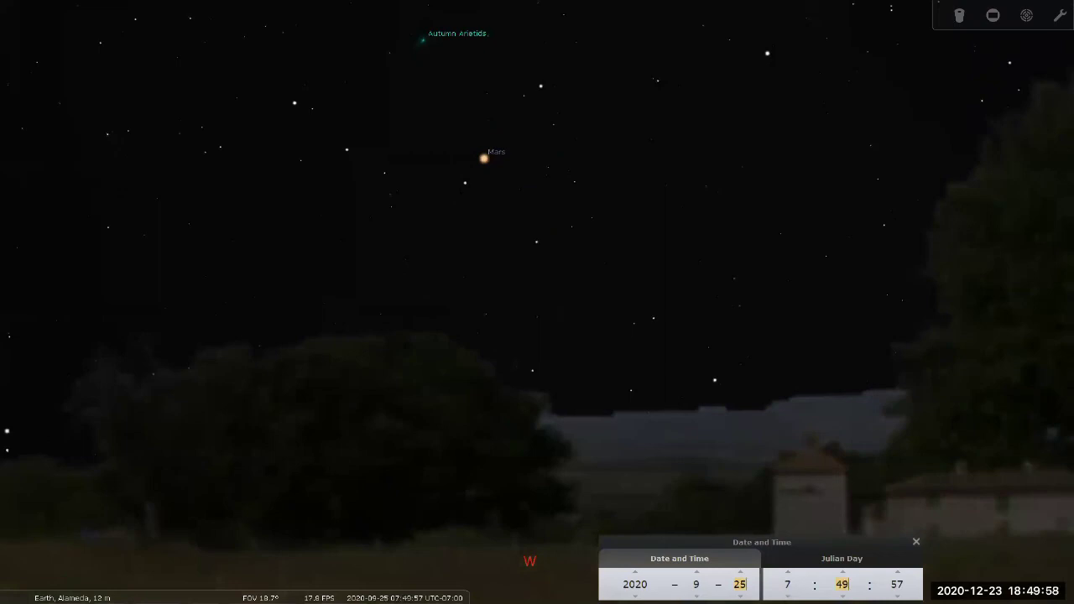